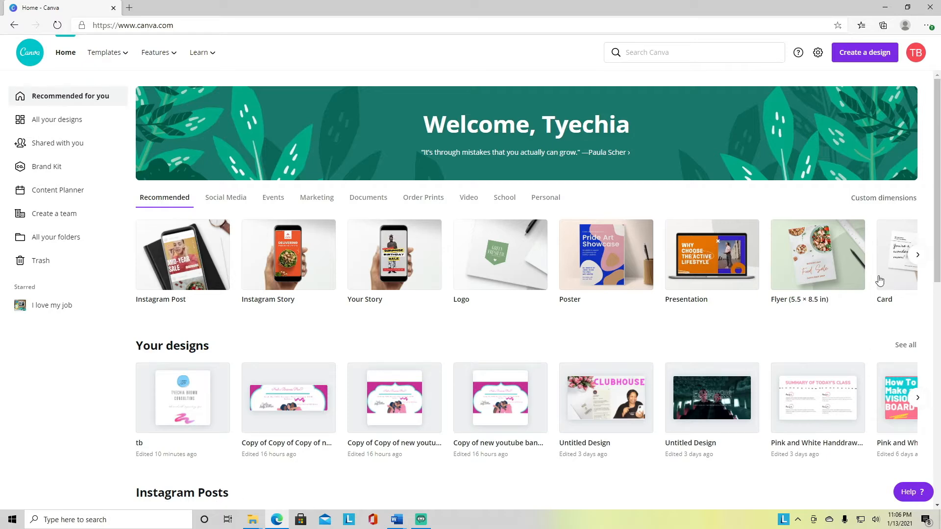
Step: Browse the recommended design types and create a new blank 500 × 500 px Logo design
left_click(918, 255)
left_click(918, 255)
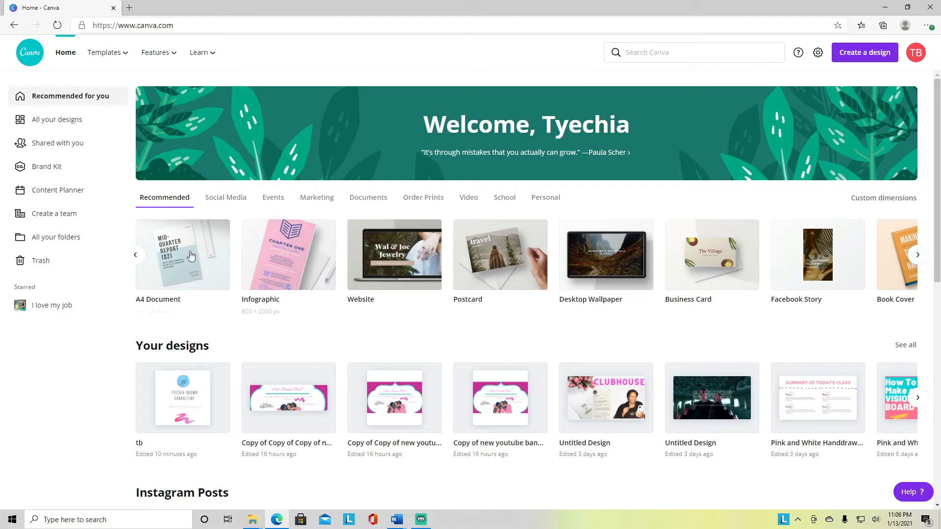
left_click(136, 255)
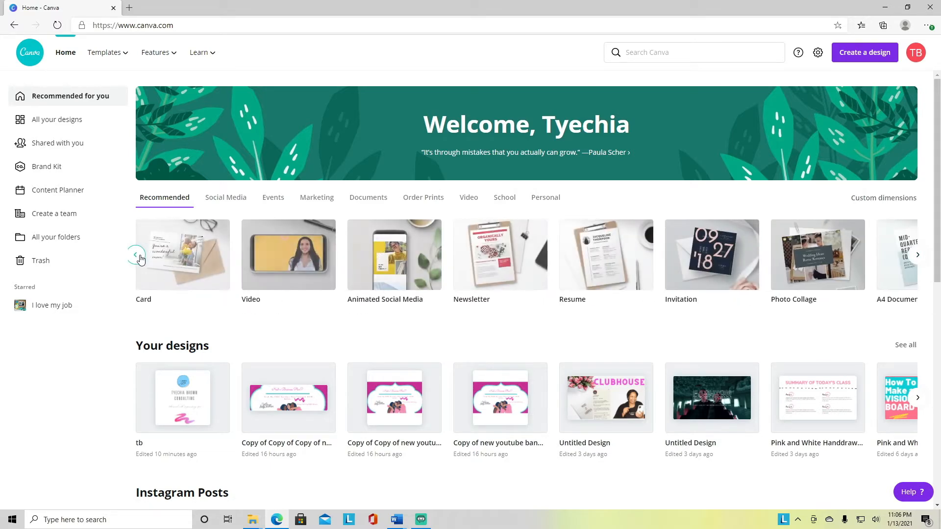
left_click(139, 257)
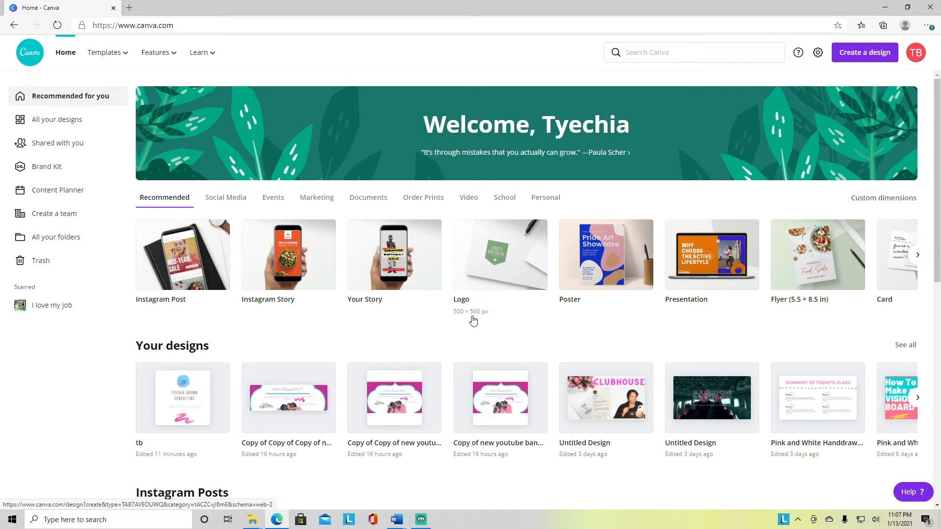
left_click(498, 265)
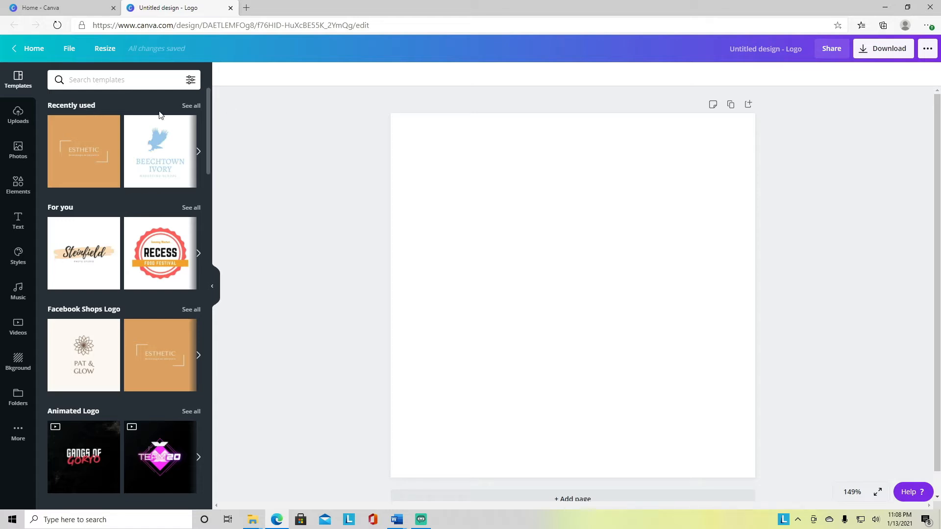
Step: Look through the For you logo templates, the template filter options and the Facebook Shops and Animated Logo categories
left_click(199, 258)
left_click(198, 257)
left_click(198, 257)
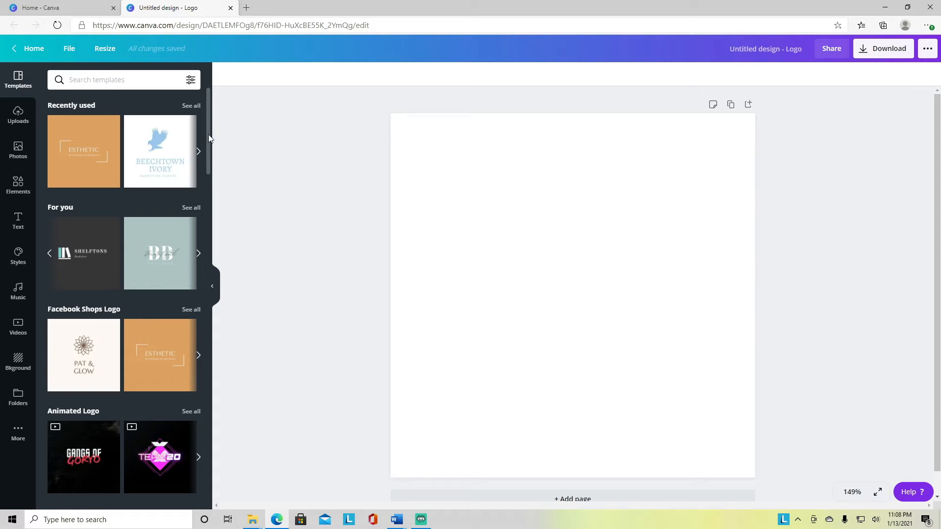
left_click_drag(208, 134, 208, 138)
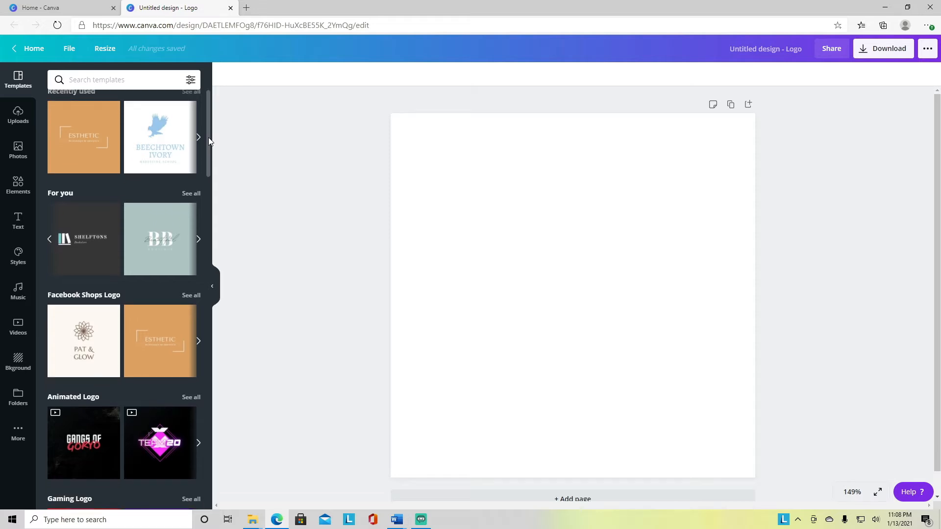
left_click(191, 80)
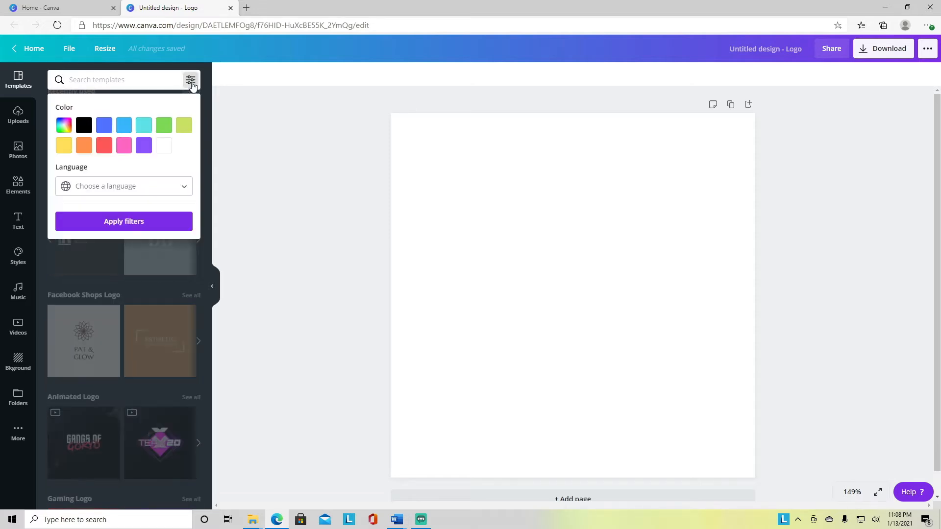
left_click(191, 84)
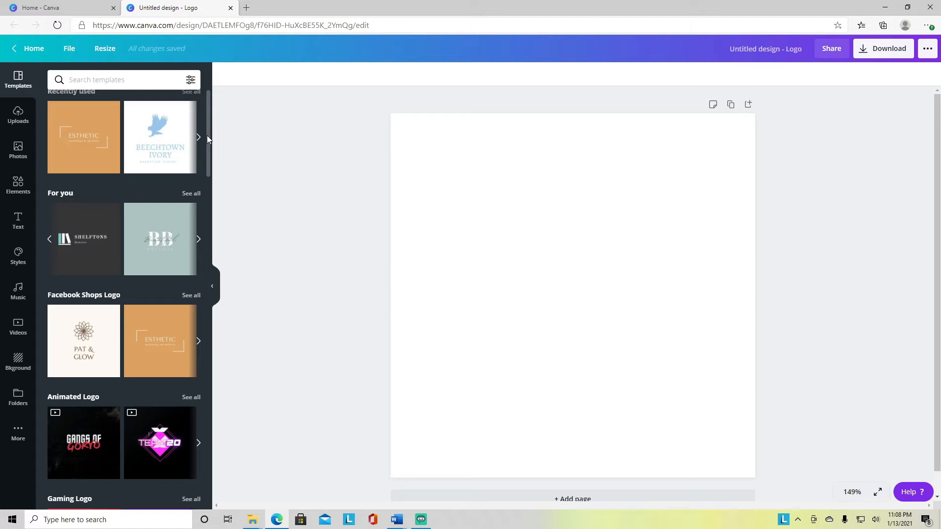
left_click_drag(208, 137, 210, 148)
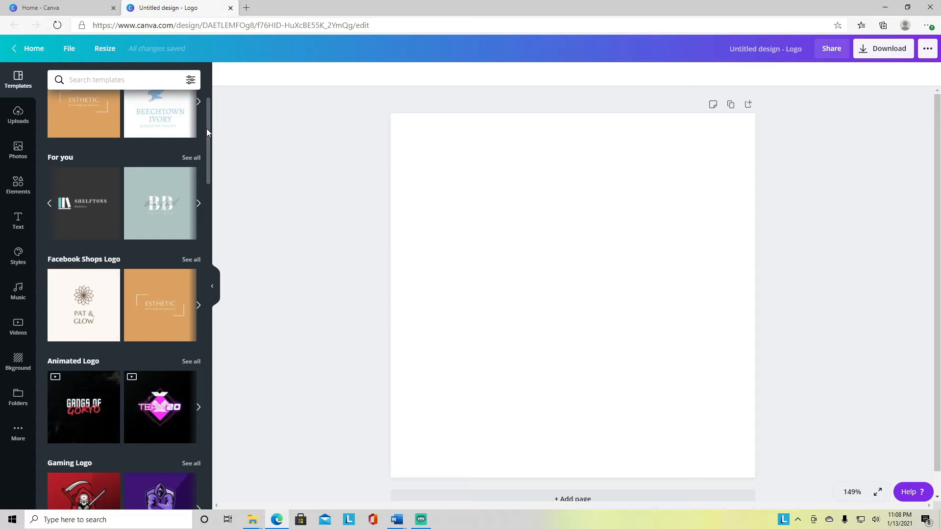
left_click_drag(206, 128, 216, 153)
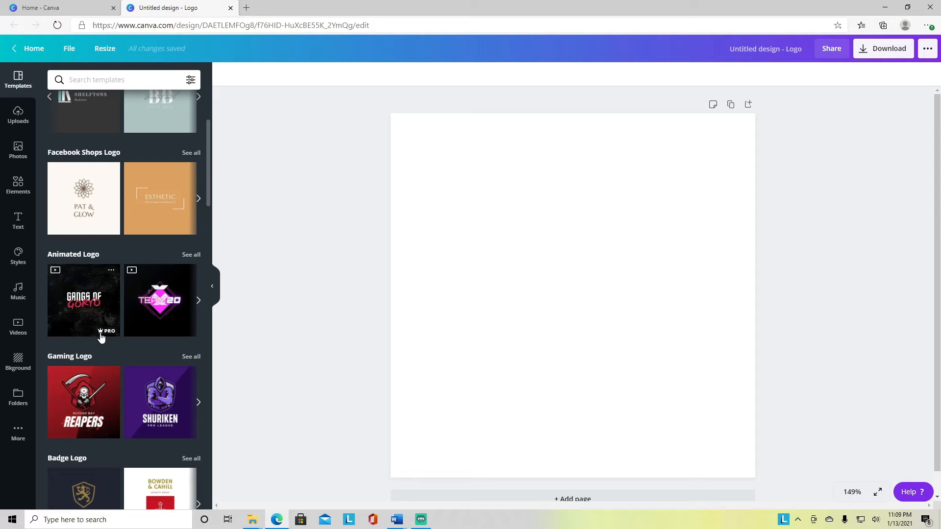
mouse_move(101, 338)
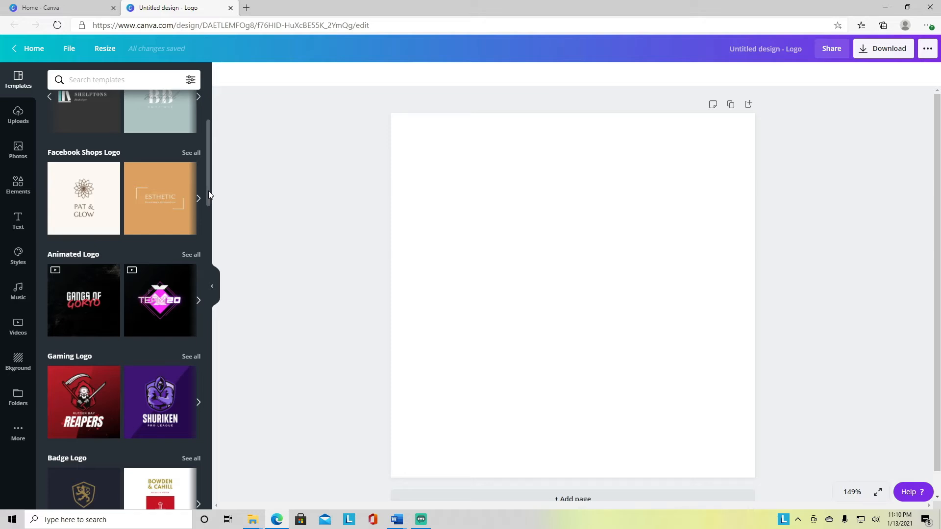
Step: Examine the further logo template categories, paging through the Fashion Logo and Band Logo templates
left_click_drag(209, 192, 212, 243)
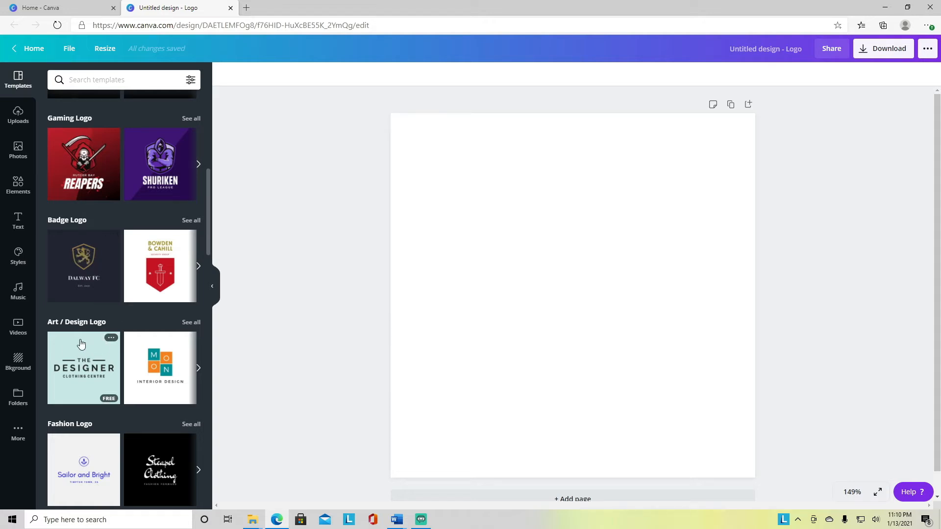
left_click_drag(209, 214, 211, 247)
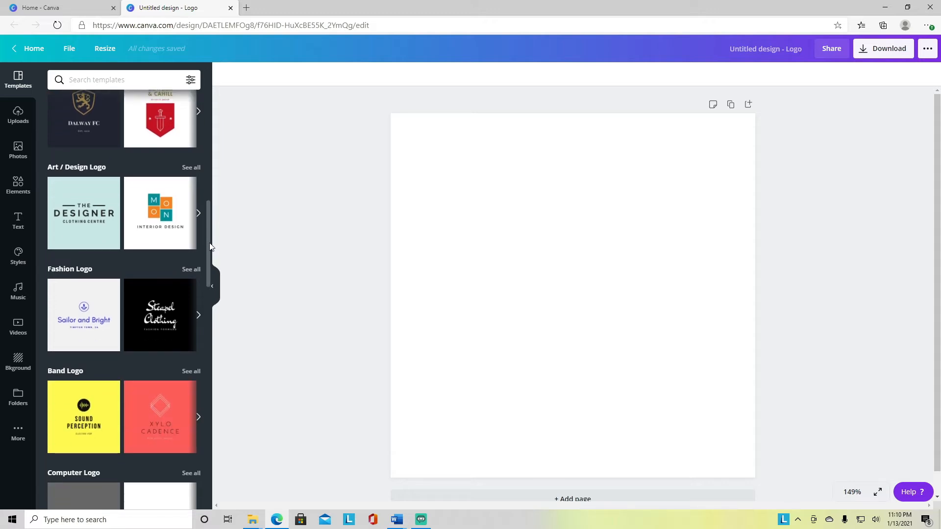
left_click_drag(211, 246, 211, 255)
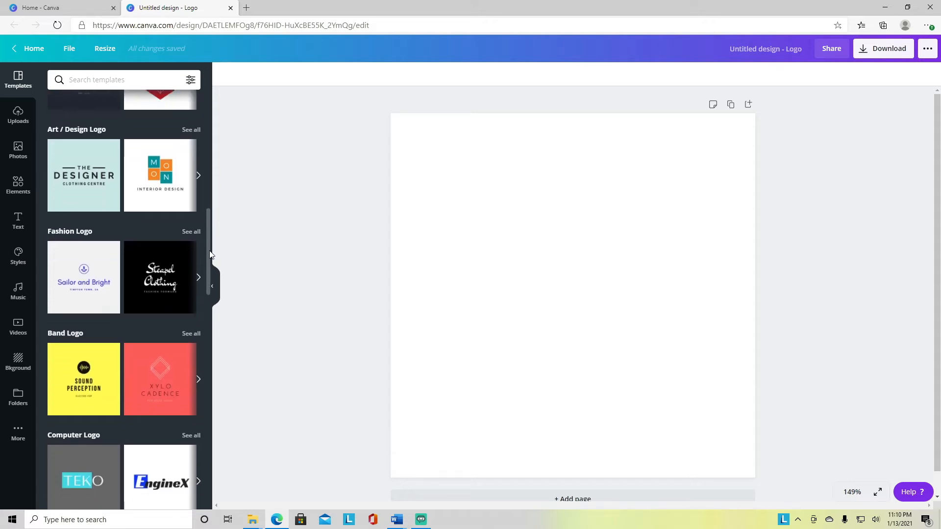
left_click(198, 277)
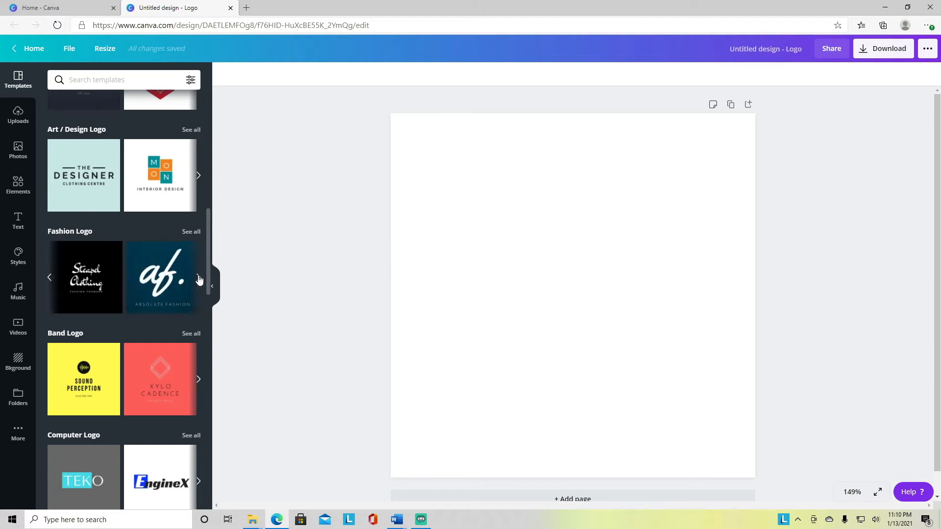
left_click(199, 277)
left_click(198, 278)
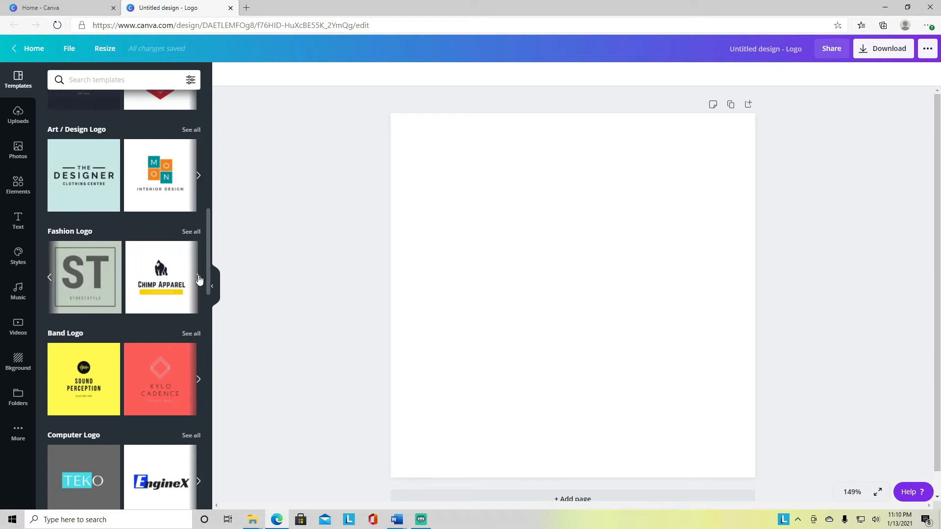
left_click(51, 280)
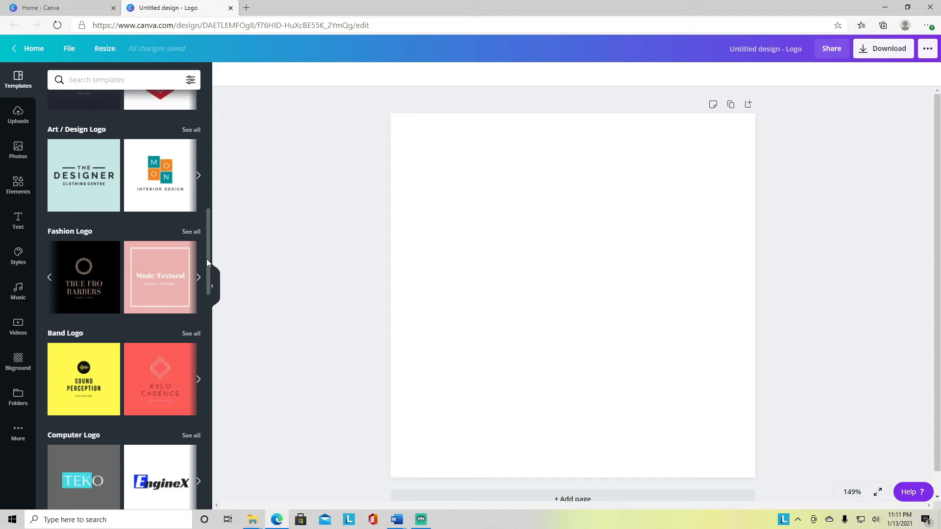
left_click_drag(207, 263, 207, 277)
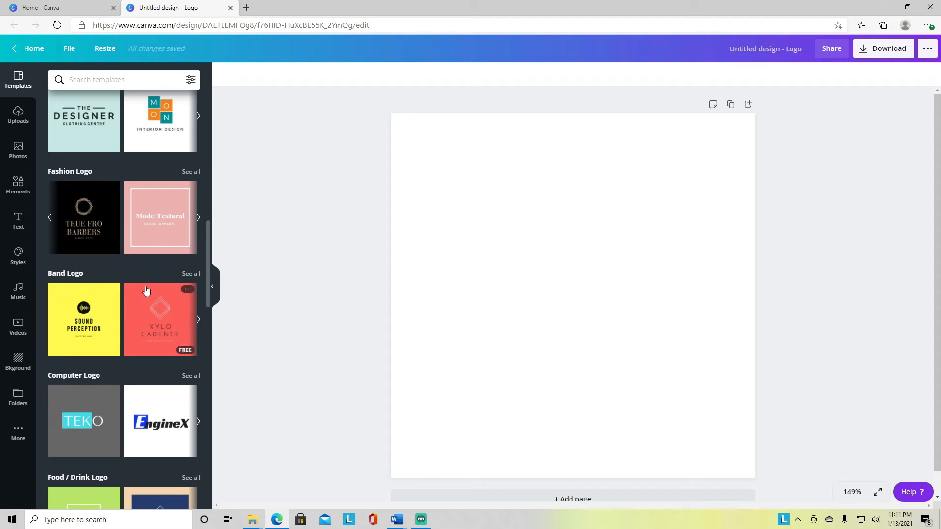
left_click(199, 320)
left_click(198, 320)
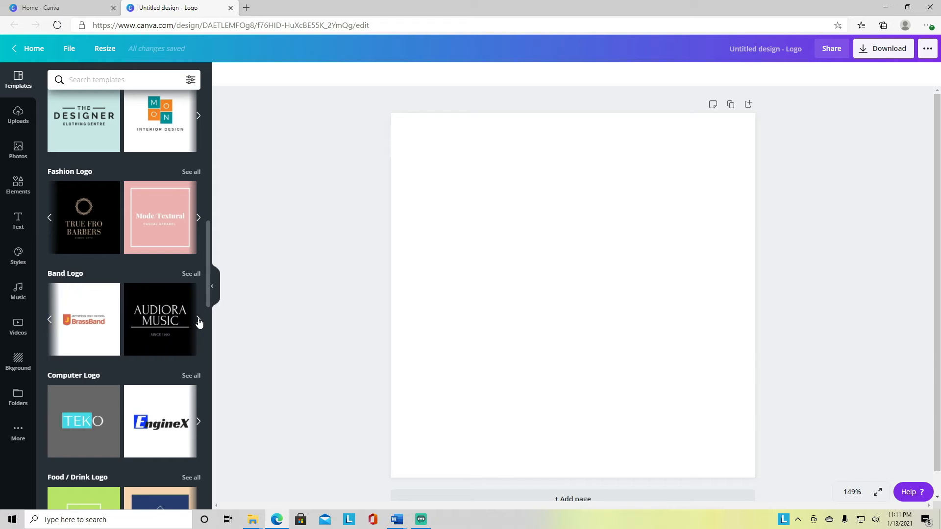
left_click(199, 320)
left_click(198, 319)
Step: Apply the BB Beautiful Boutique template from the For you category to the blank logo page
left_click_drag(208, 266, 216, 142)
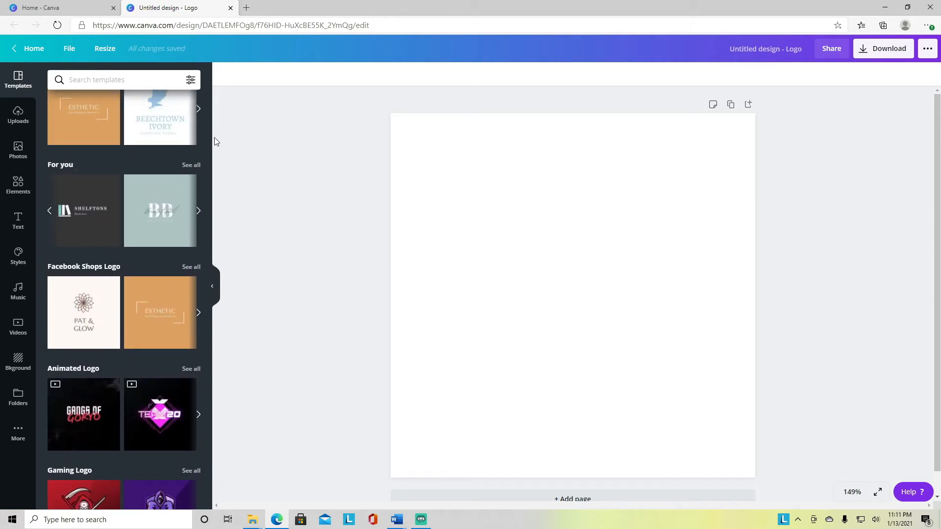
left_click(170, 222)
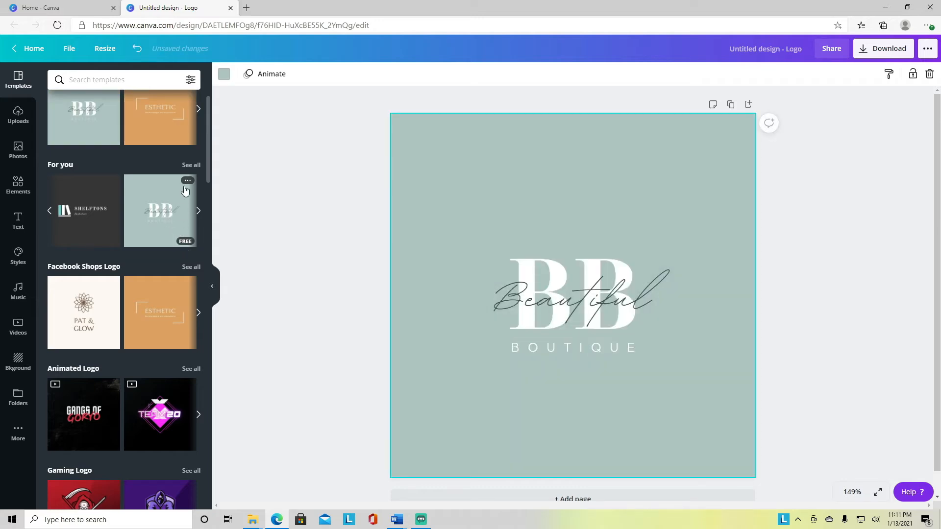
Step: Show all For you templates and check the colour and language options offered for filtering them
left_click(191, 165)
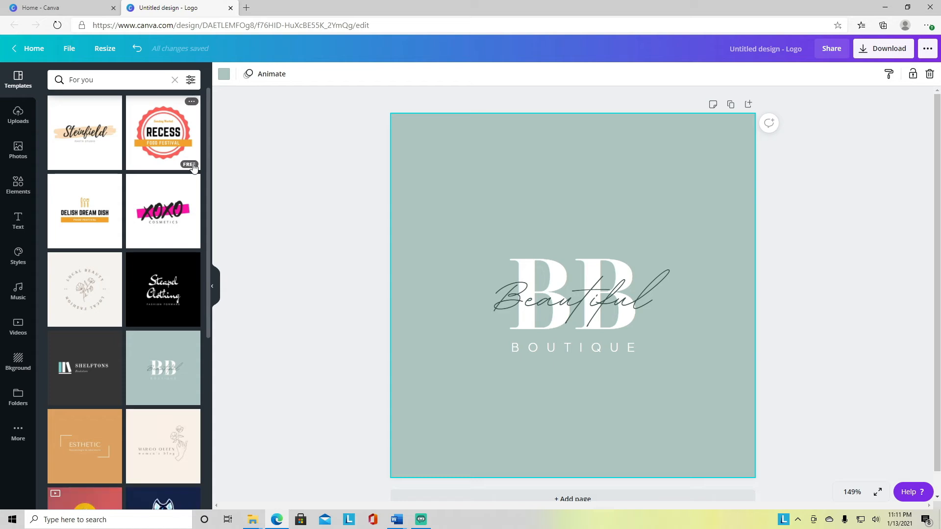
left_click(190, 80)
left_click(190, 80)
left_click(191, 80)
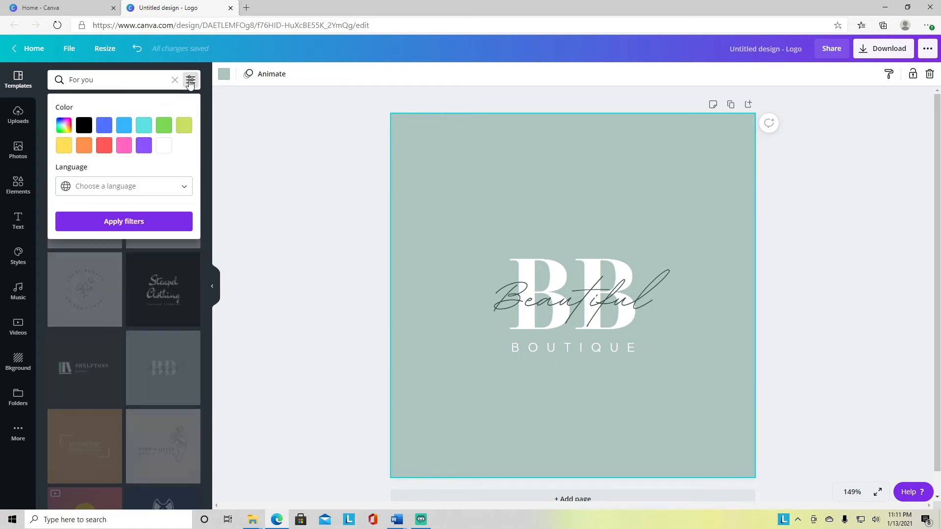
left_click(187, 190)
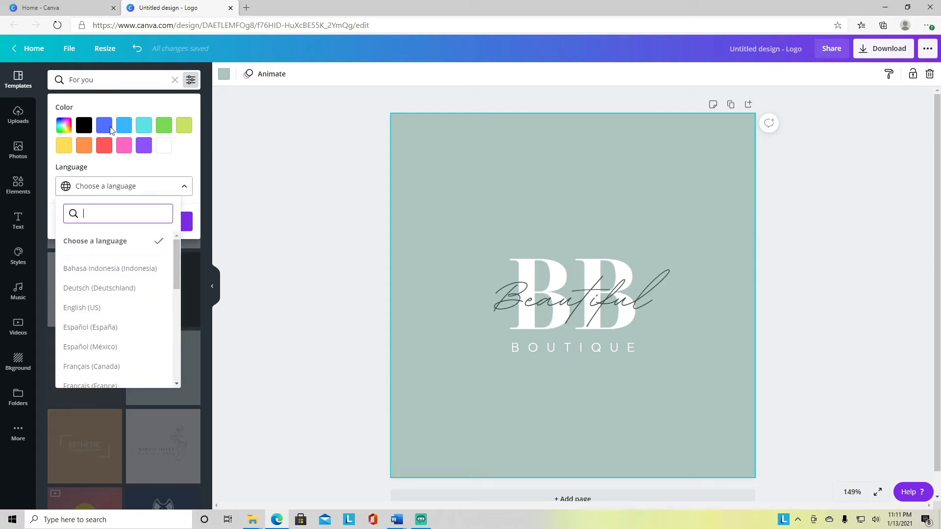
left_click(207, 92)
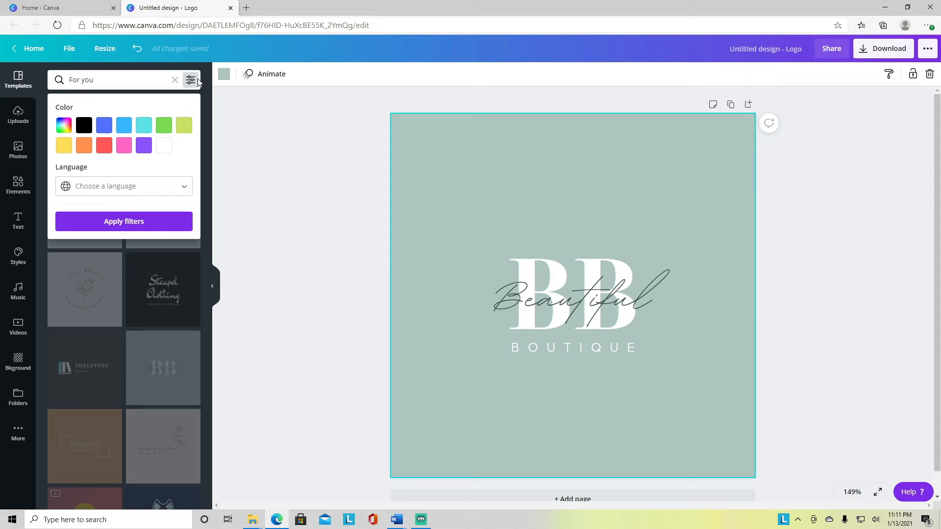
Step: Clear the For you listing and search the logo templates for "free" and the suggested term "free templates"
left_click(175, 81)
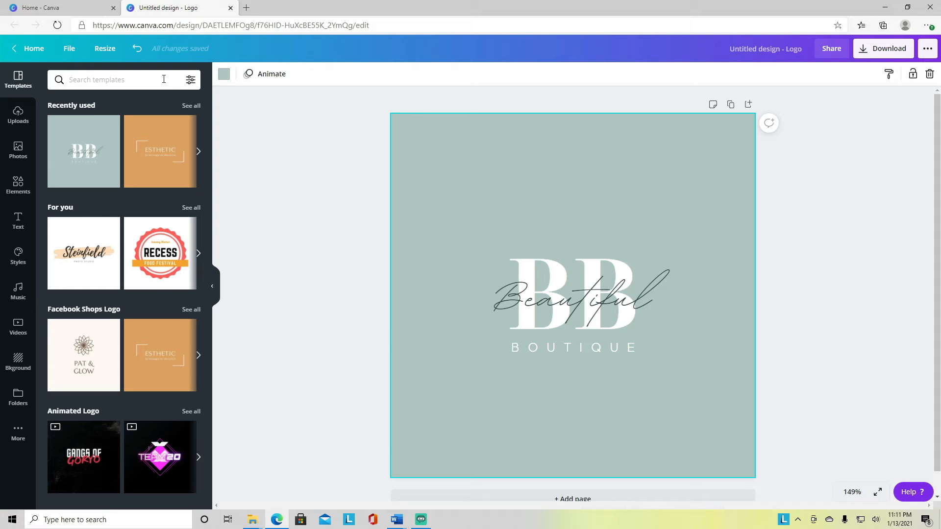
type("free")
key("Return")
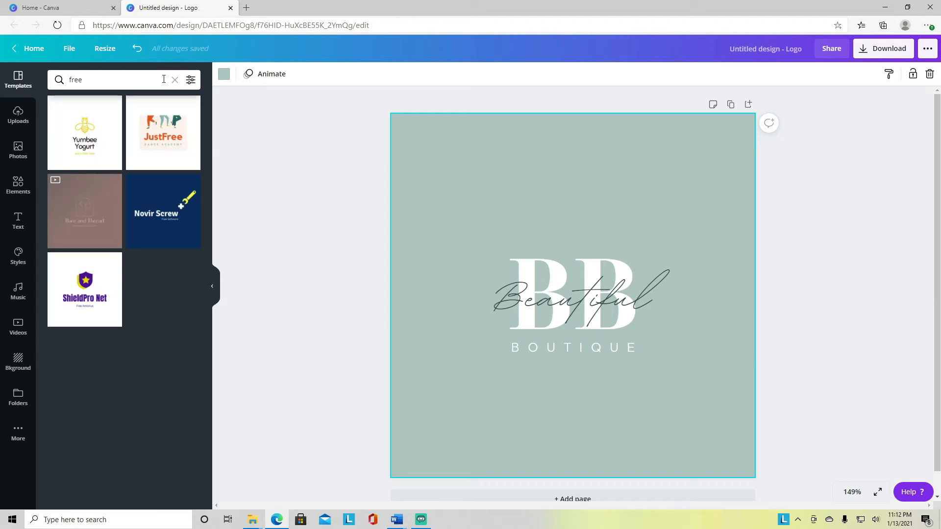
left_click(145, 79)
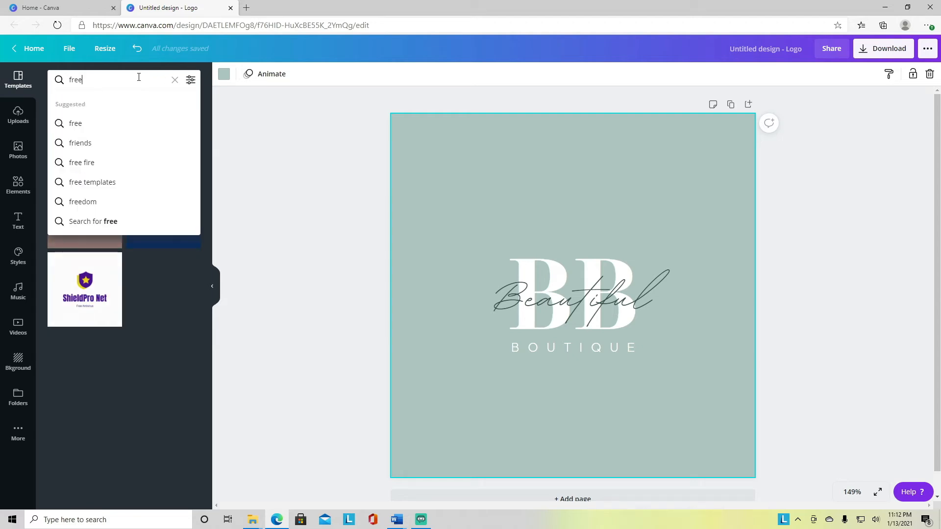
left_click(98, 183)
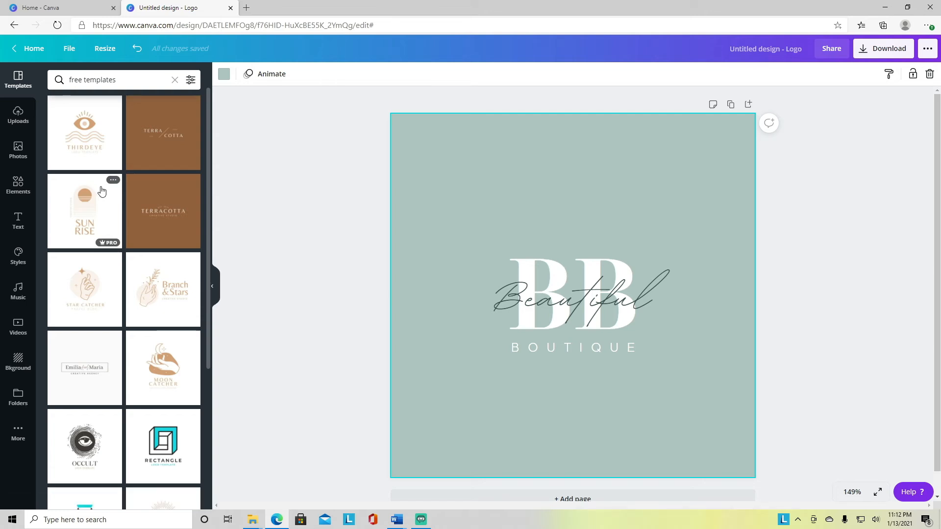
Step: Browse the "free templates" results to see which logo templates are marked free or Pro
scroll(103, 167, "down", 3)
scroll(102, 164, "down", 10)
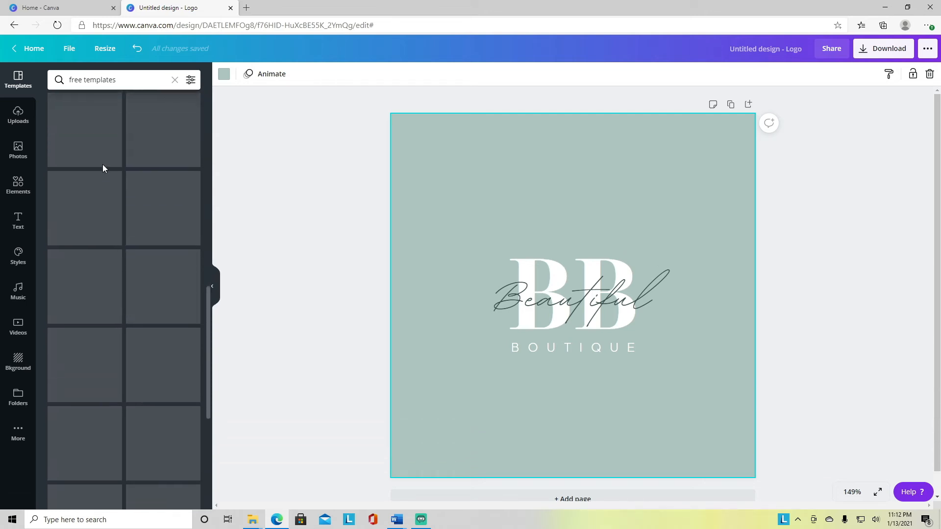
scroll(103, 166, "down", 10)
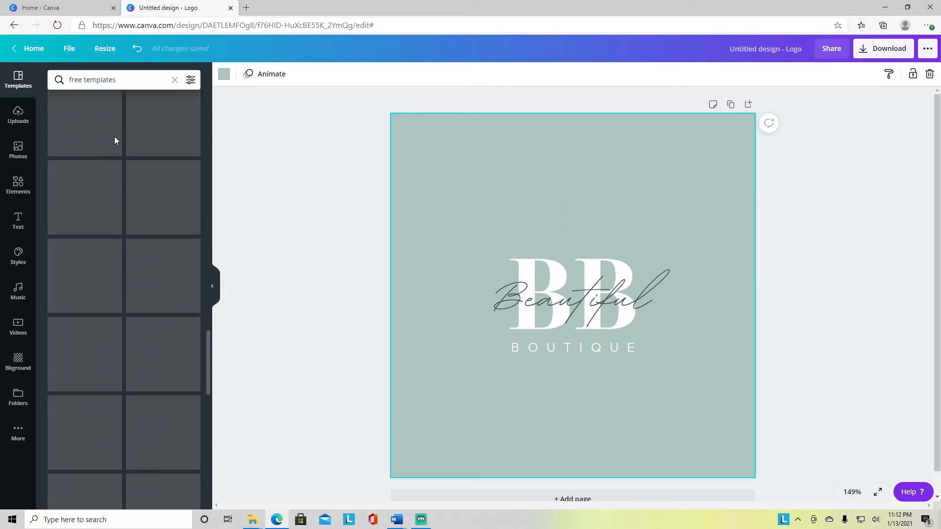
left_click(191, 82)
left_click(189, 81)
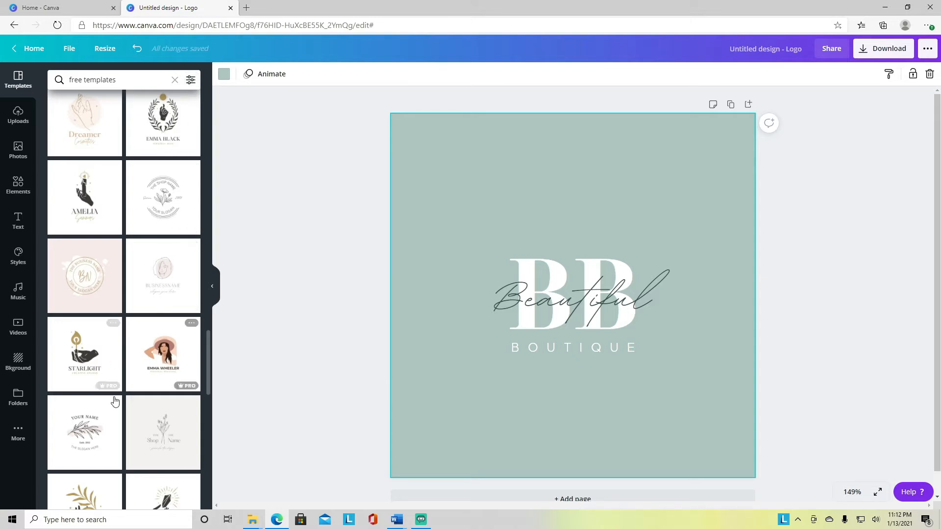
scroll(115, 404, "down", 1)
scroll(114, 405, "down", 5)
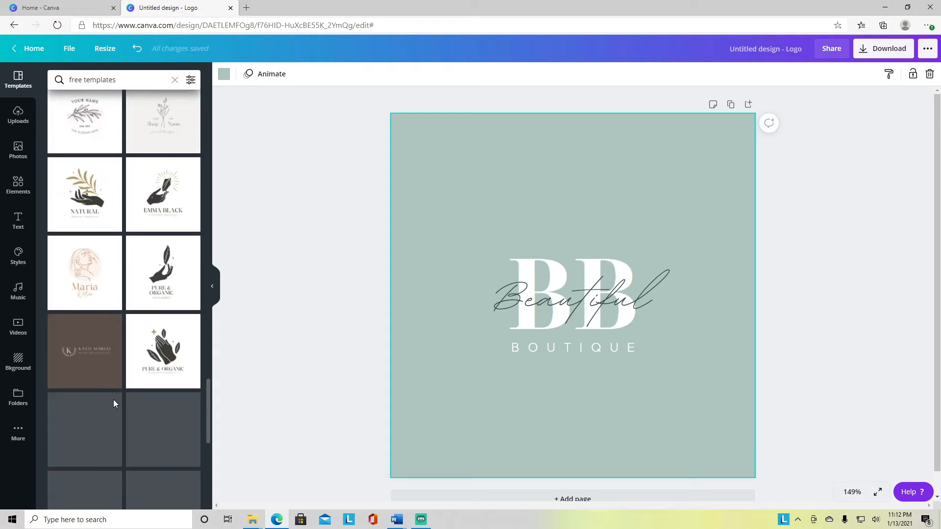
scroll(114, 404, "down", 2)
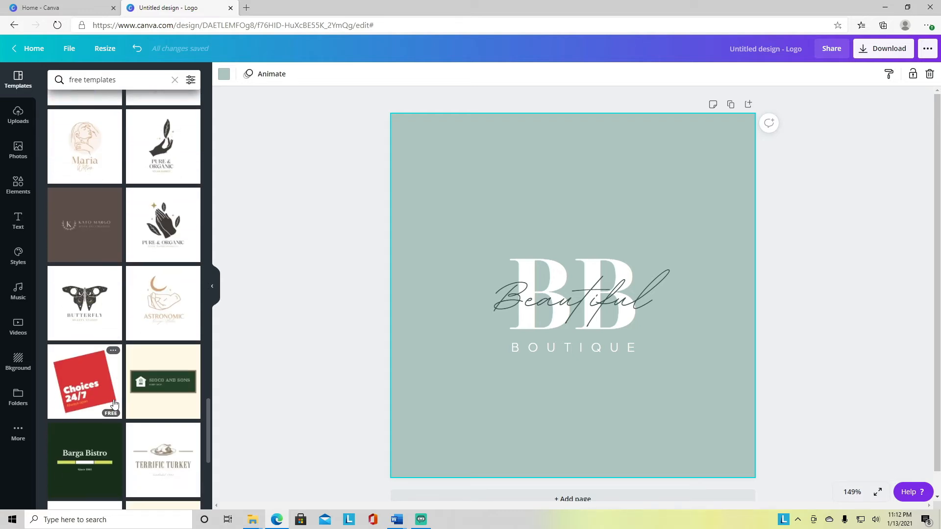
scroll(114, 404, "down", 3)
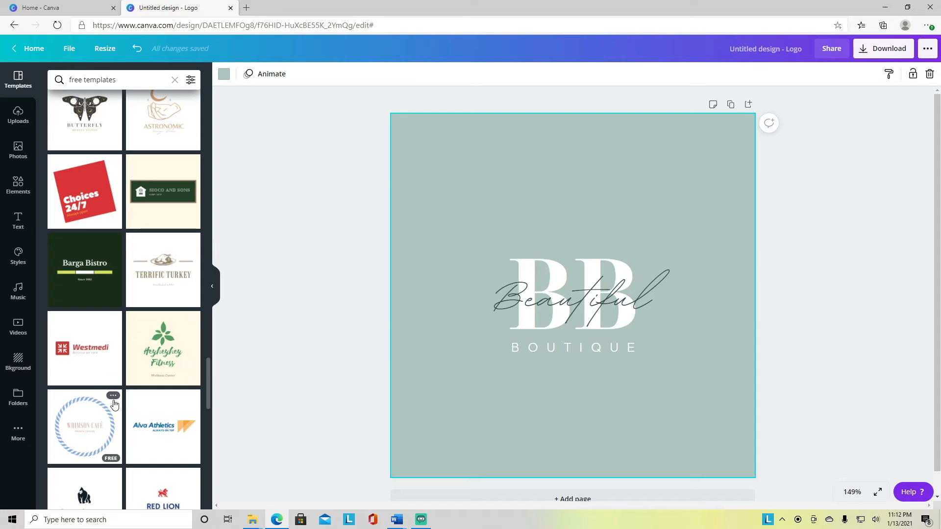
Step: Look through the remaining "free templates" logo results and clear the template search
scroll(114, 404, "down", 2)
scroll(114, 404, "down", 1)
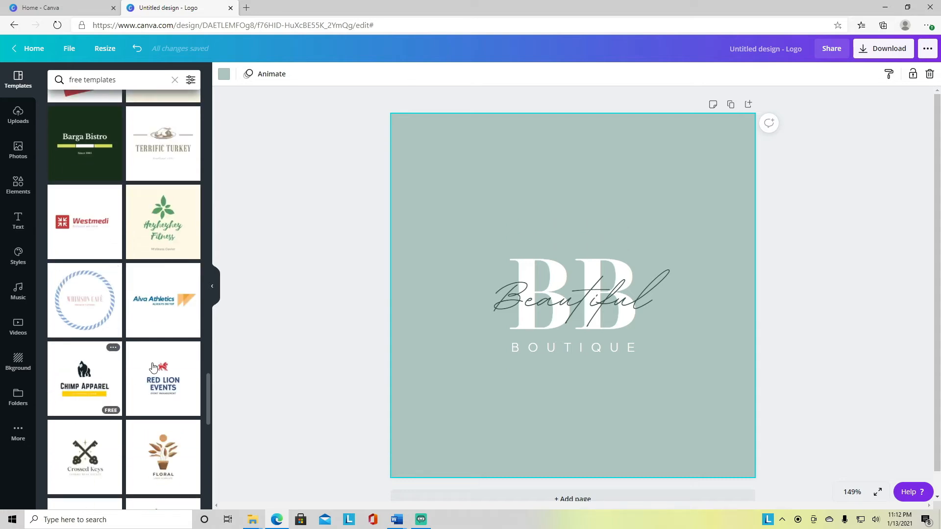
scroll(164, 363, "down", 5)
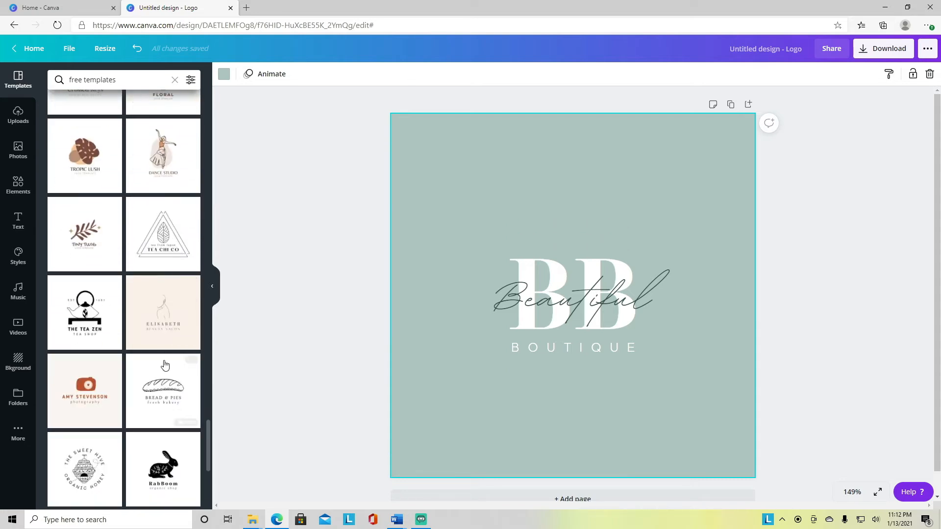
scroll(162, 357, "down", 3)
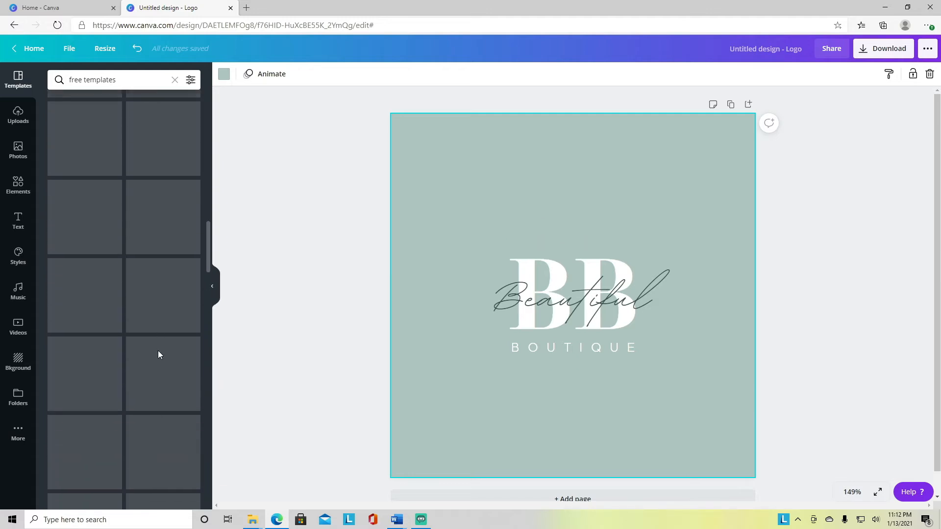
left_click(174, 80)
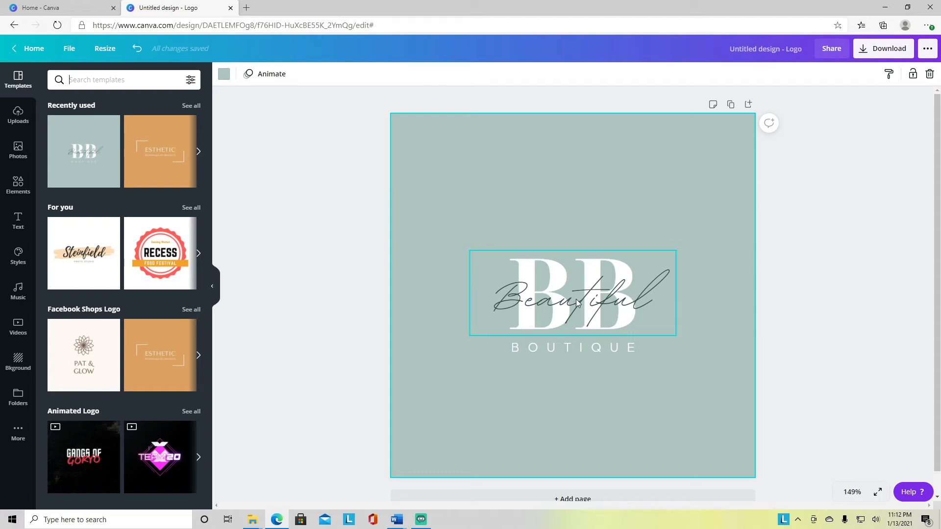
Step: Replace the script word "Beautiful" in the logo with the business owner's first name
left_click(570, 272)
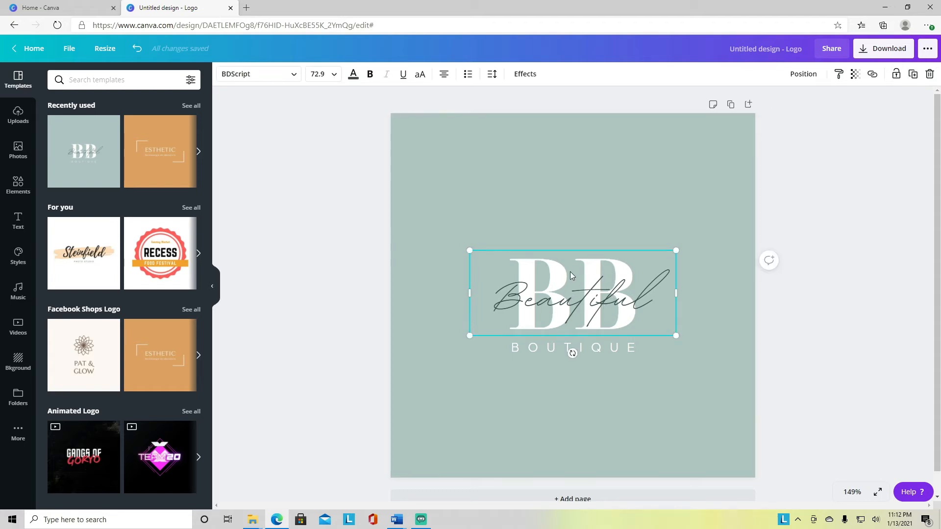
double_click(569, 272)
left_click(570, 272)
left_click_drag(526, 275, 631, 281)
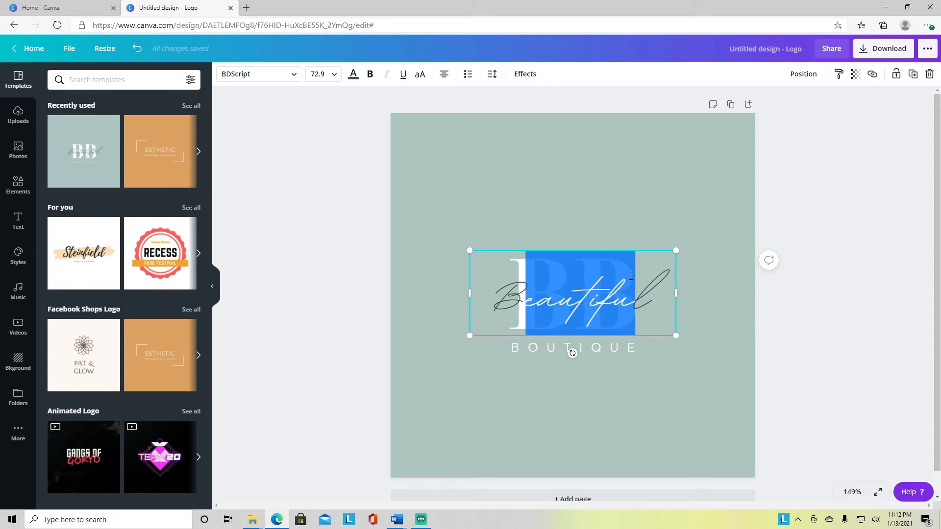
key("BackSpace")
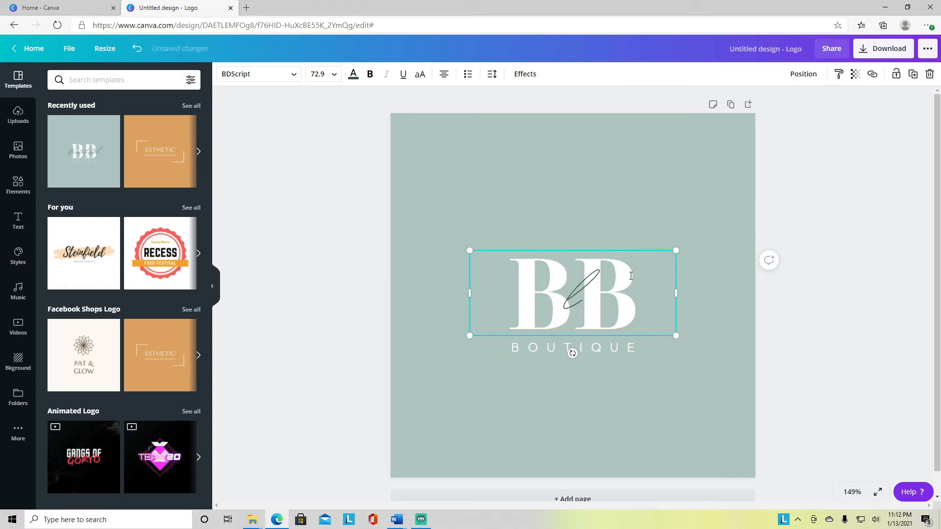
left_click(581, 293)
key("BackSpace")
type("Tye")
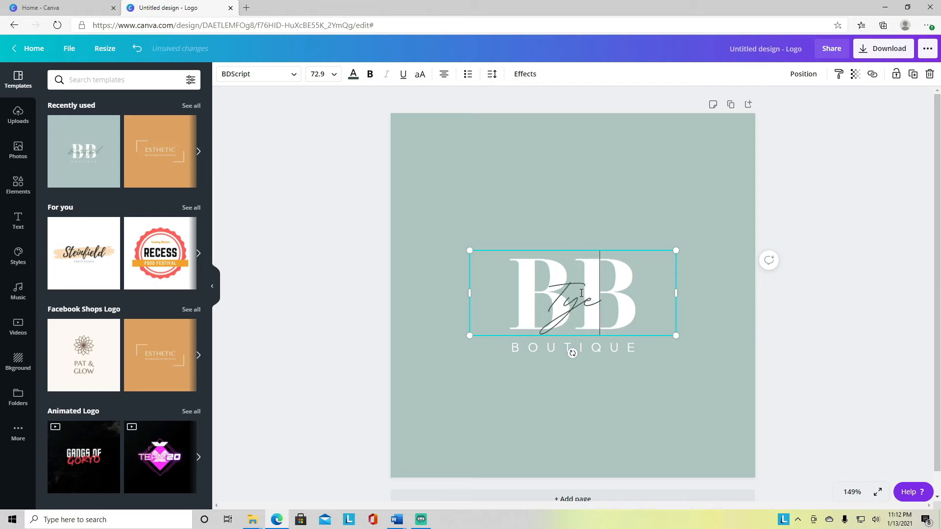
type("chia")
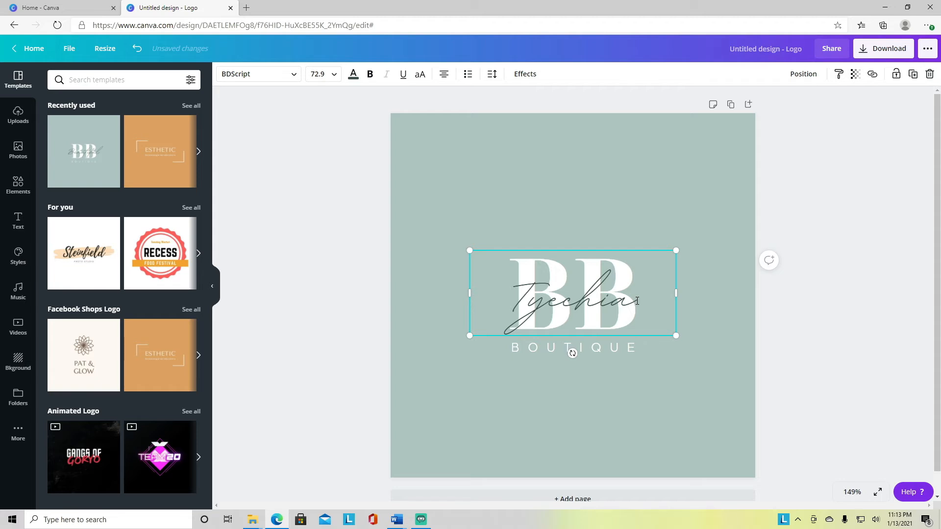
Step: Select the script name, search the fonts for "free" and the suggested "free fonts", and browse the fonts offered
left_click_drag(637, 301, 519, 300)
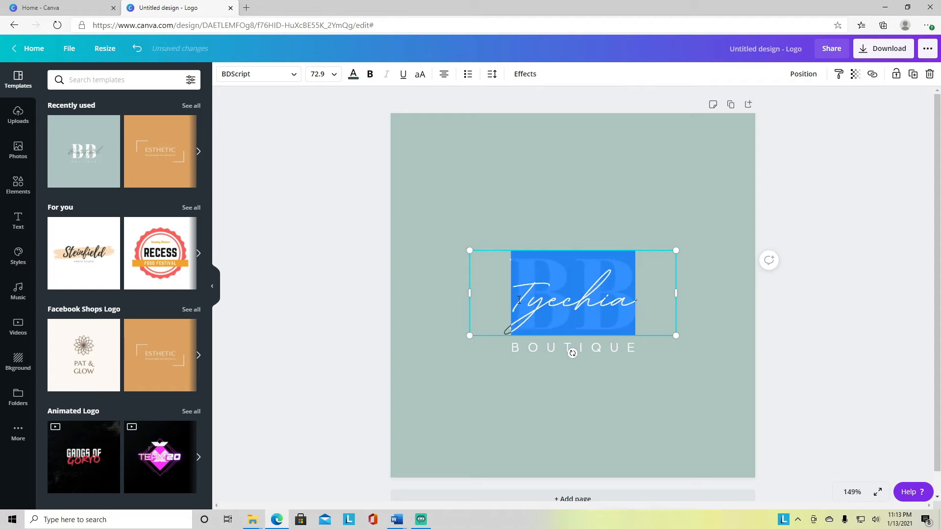
left_click(293, 82)
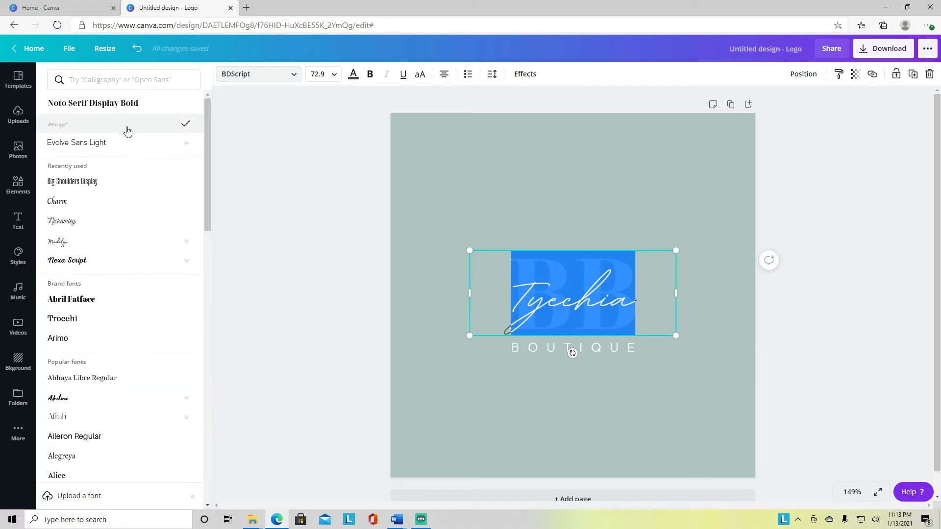
mouse_move(186, 145)
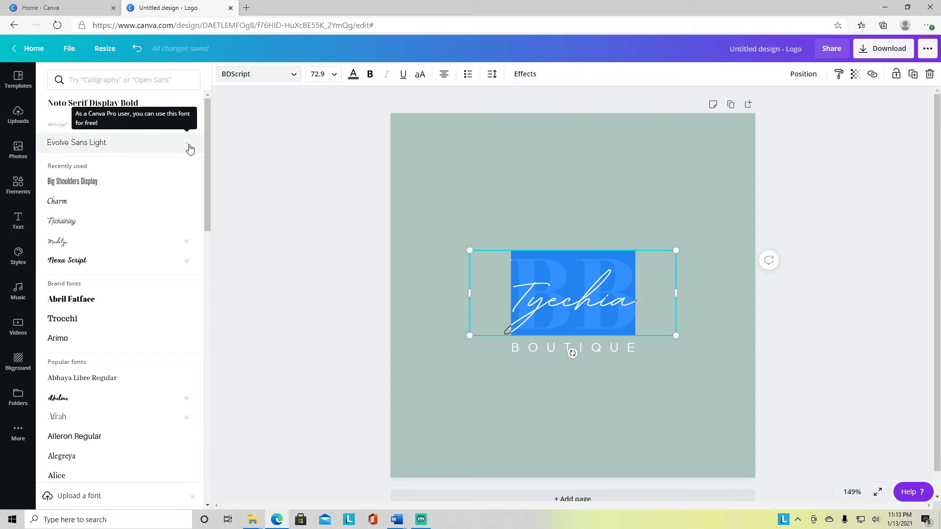
left_click(161, 78)
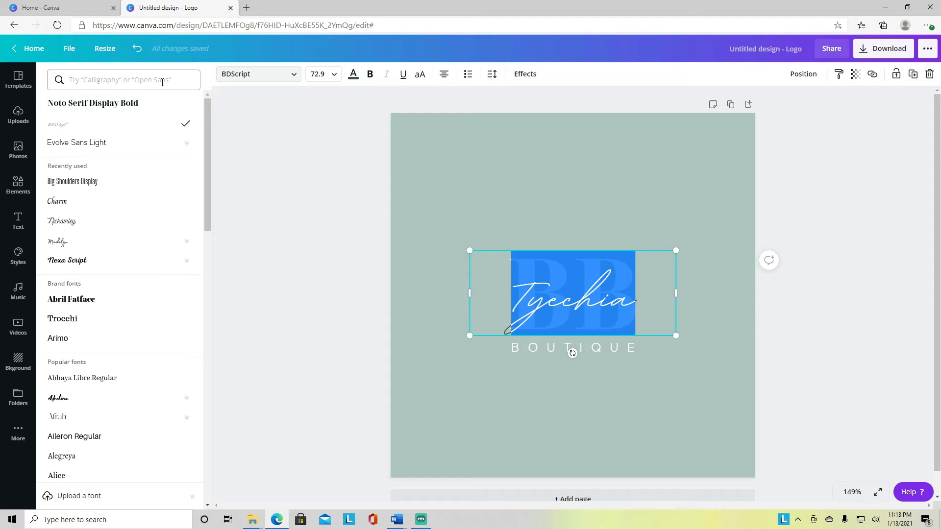
type("free")
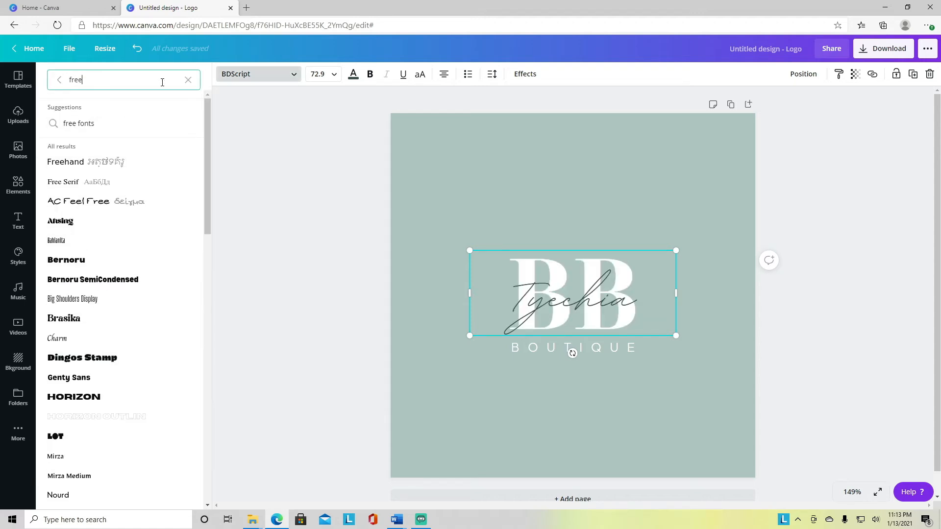
left_click(133, 126)
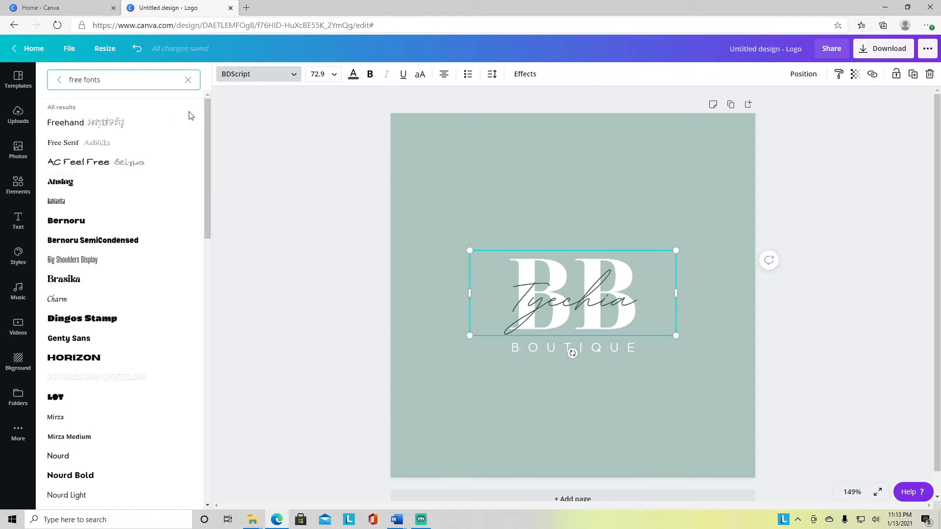
left_click_drag(208, 139, 193, 417)
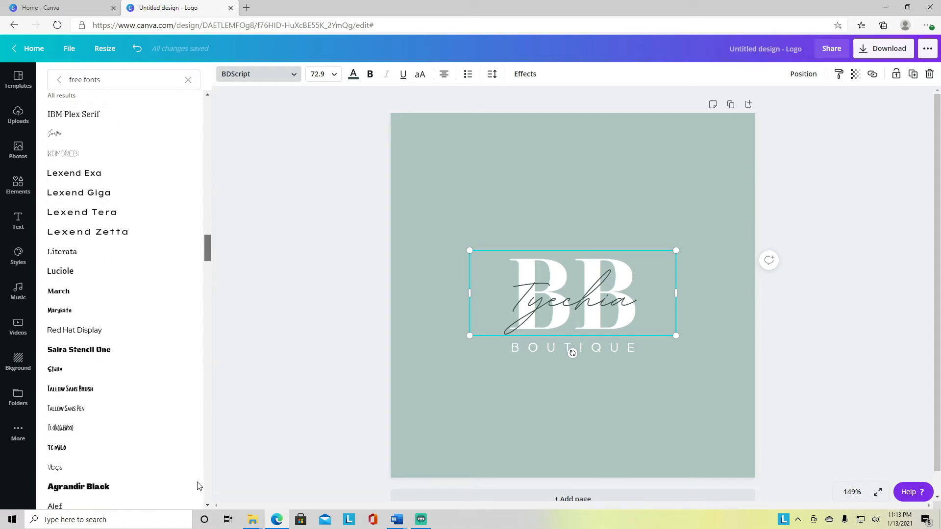
scroll(198, 485, "down", 3)
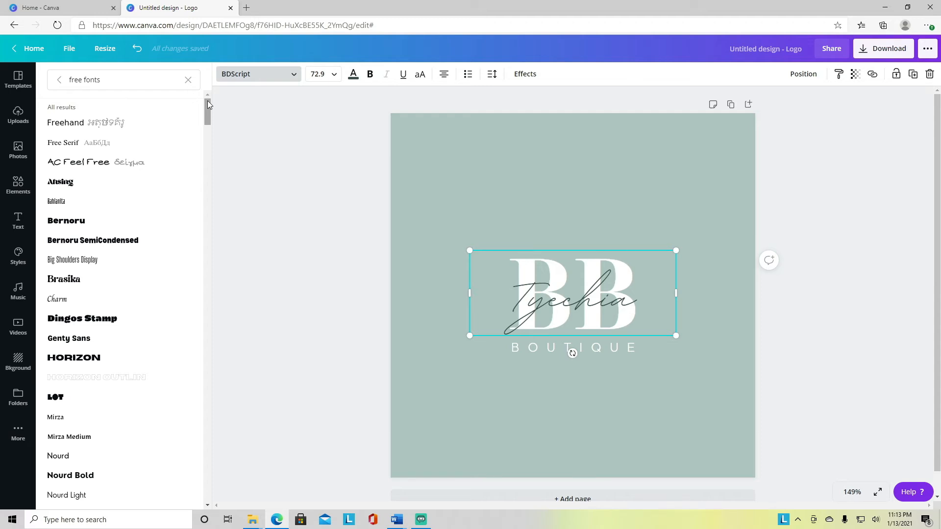
Step: Move the script name above the monogram, replace the BB letters with TB, and place the name back over them
left_click_drag(632, 297, 636, 205)
left_click(634, 298)
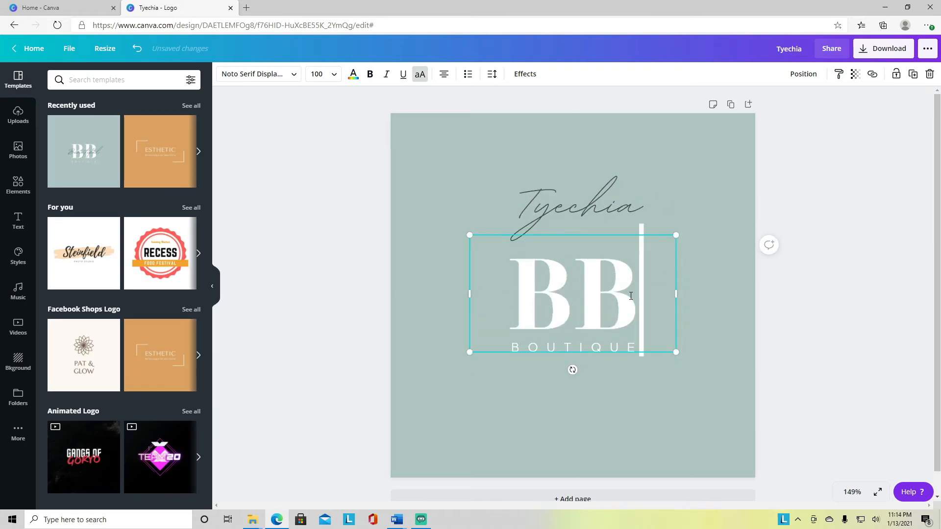
left_click_drag(632, 295, 538, 289)
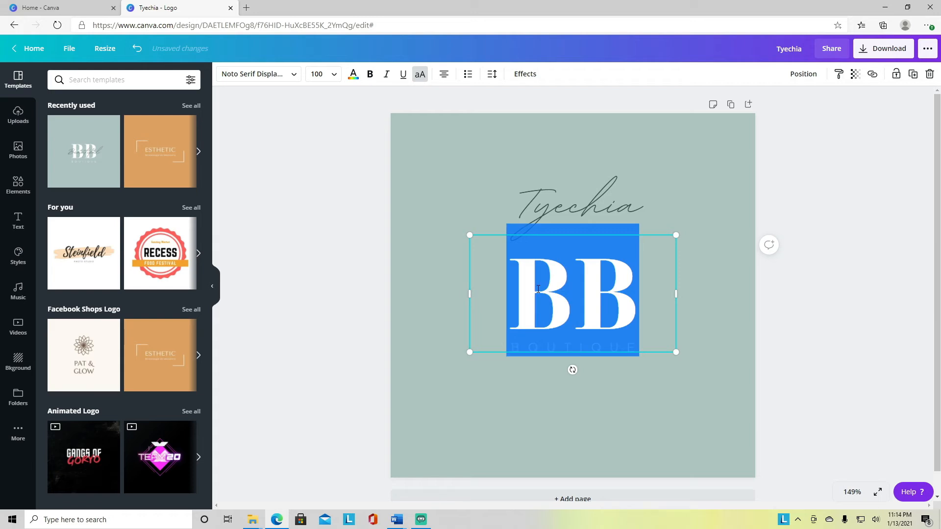
type("TB")
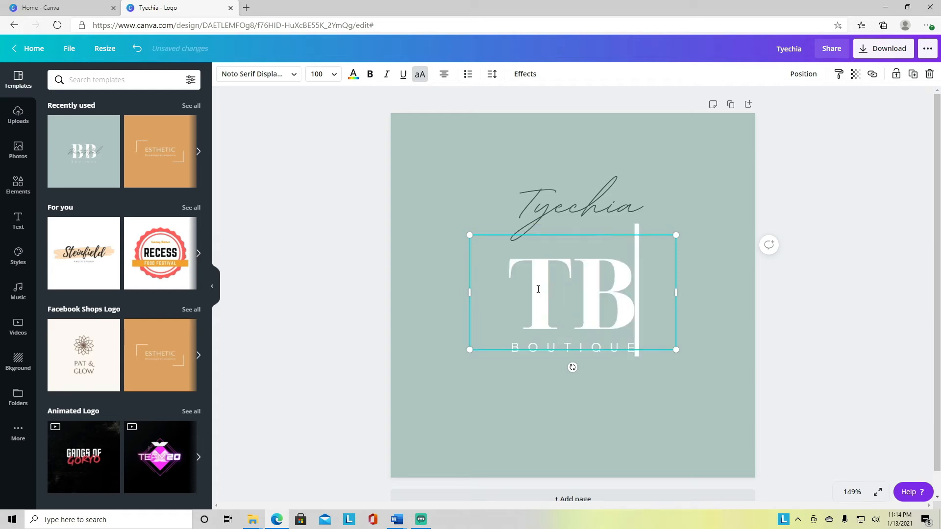
left_click(586, 200)
left_click_drag(586, 201, 584, 294)
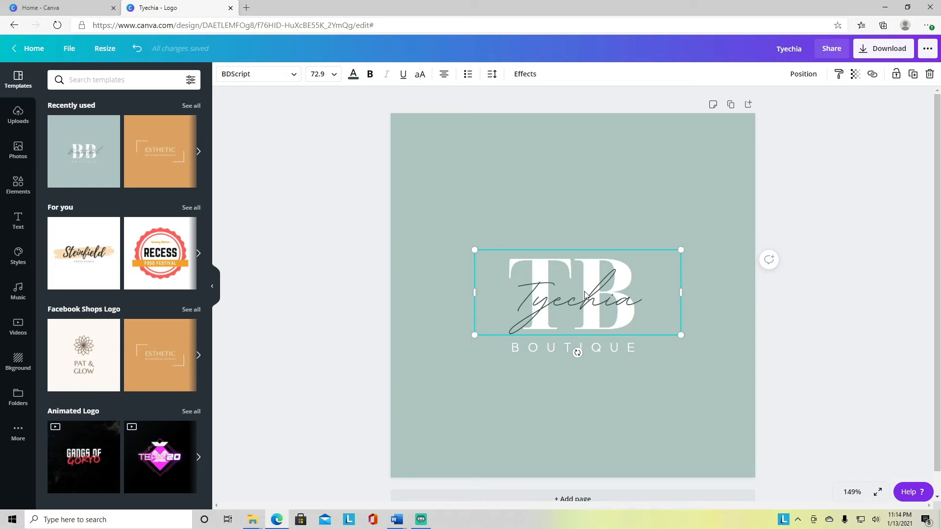
Step: Replace the word BOUTIQUE below the monogram with CONSULTING
left_click(635, 347)
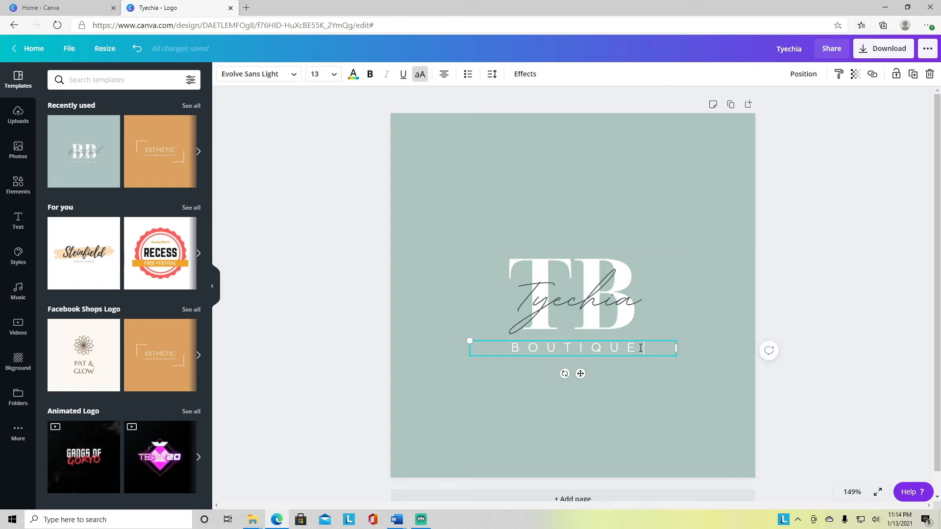
left_click_drag(642, 348, 515, 348)
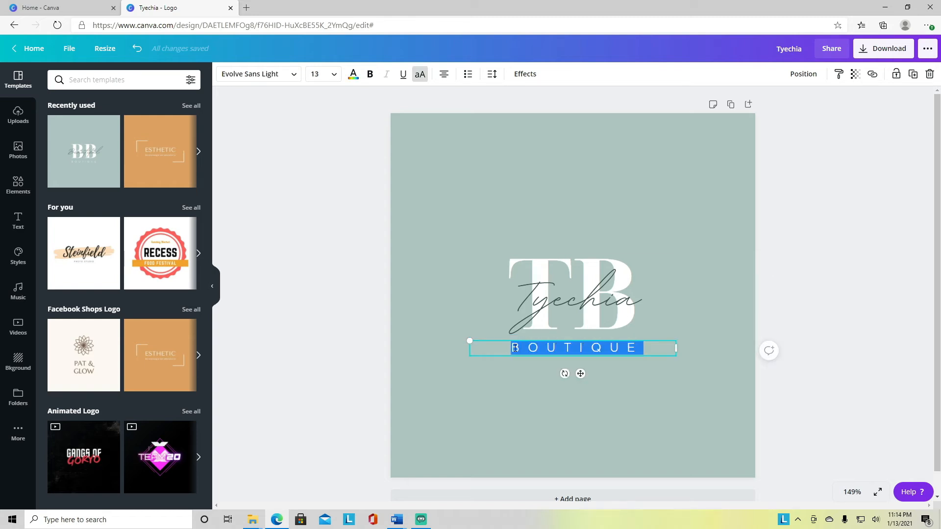
type("consultin")
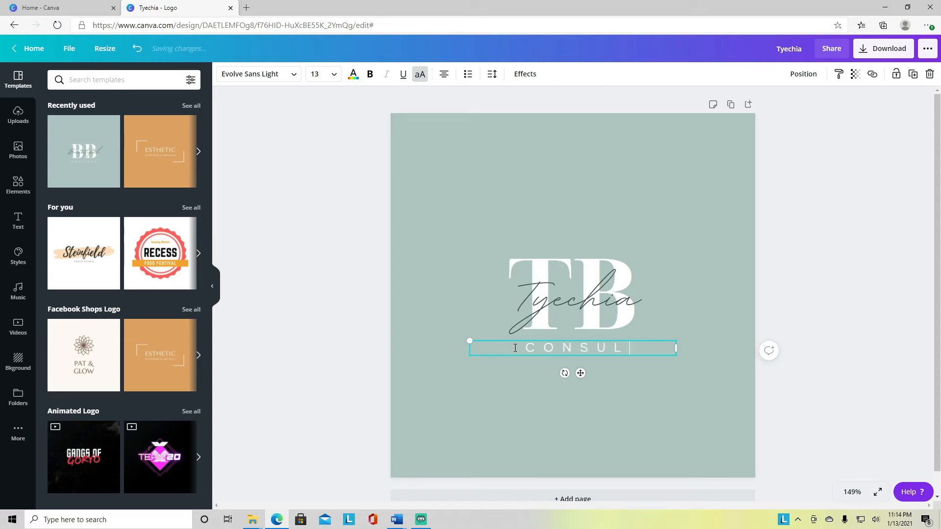
type("h")
key("BackSpace")
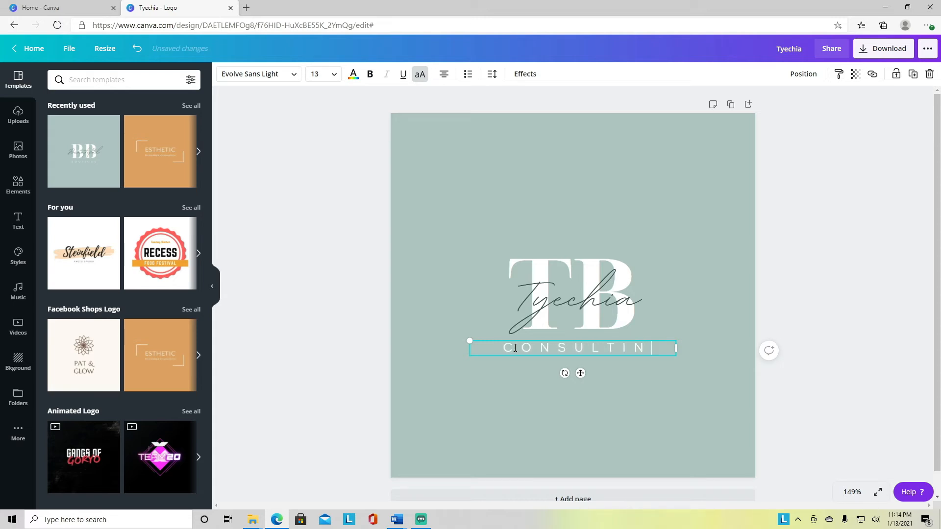
type("g")
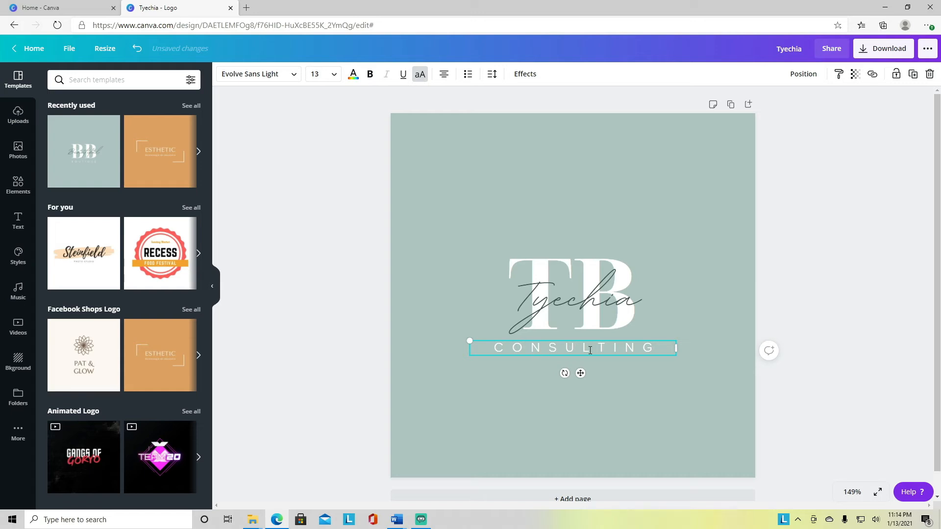
Step: Set the page background to the default bright pink, trying light pink, dark rose, red, coral and purple as well
left_click(665, 385)
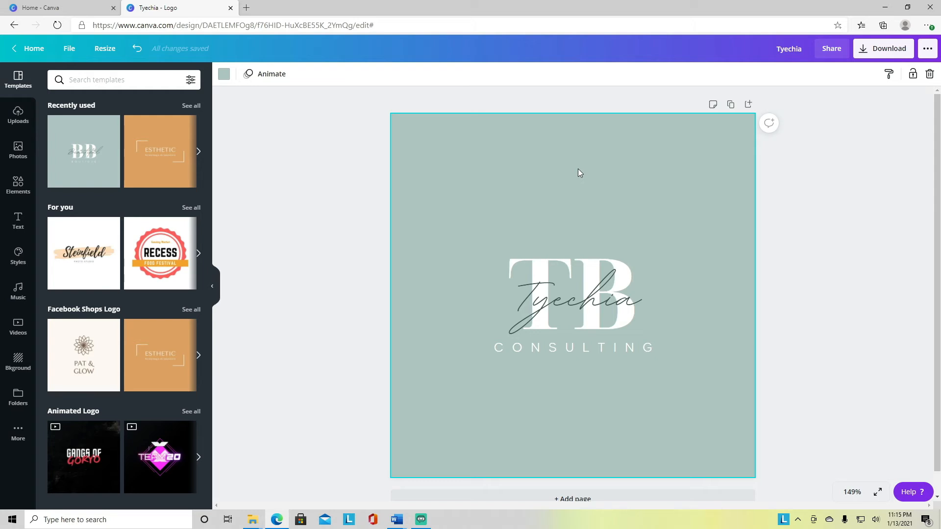
left_click(222, 77)
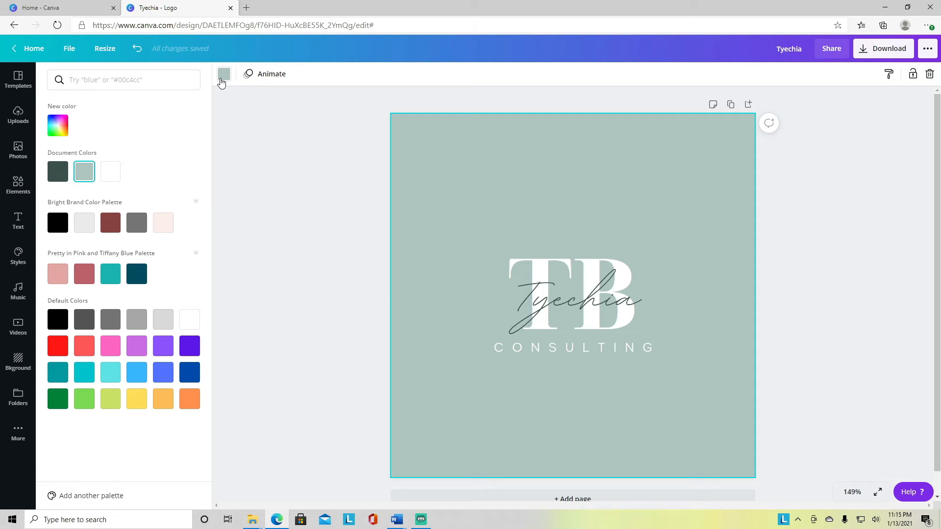
left_click(59, 274)
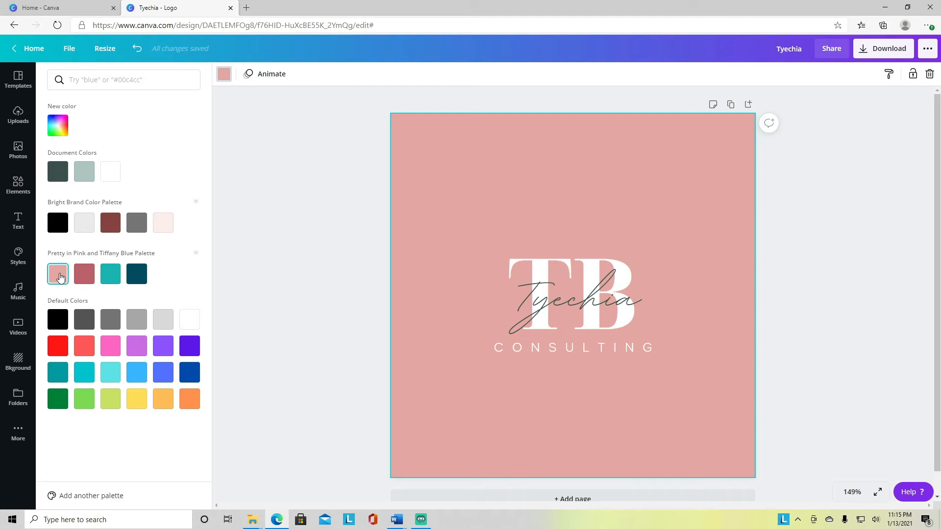
left_click(87, 283)
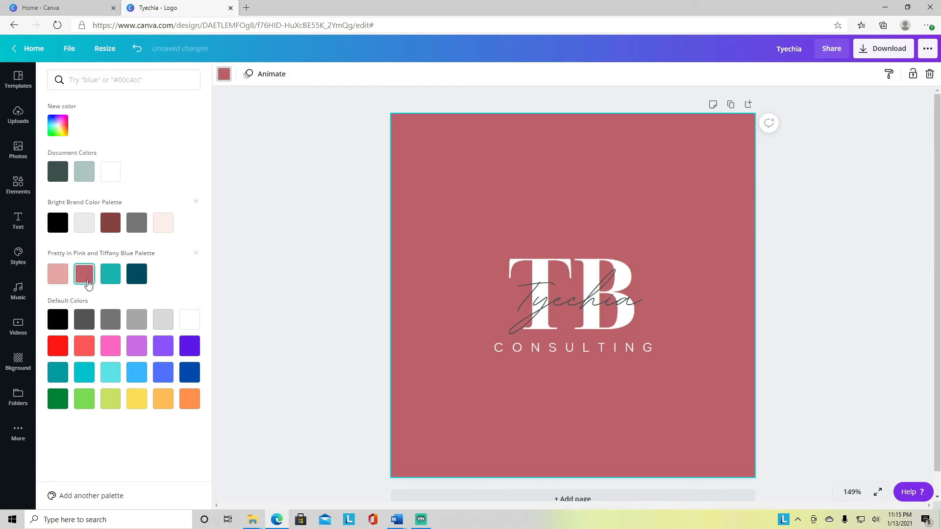
left_click(55, 351)
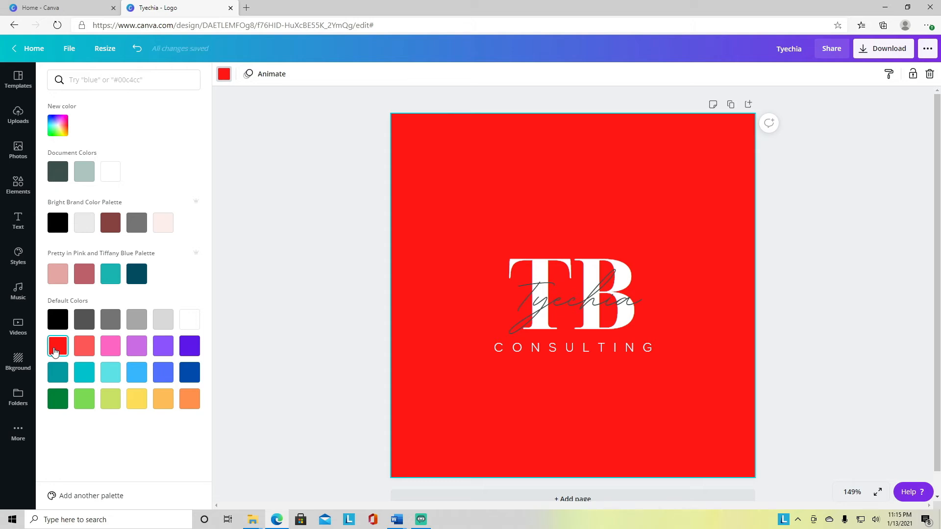
left_click(85, 351)
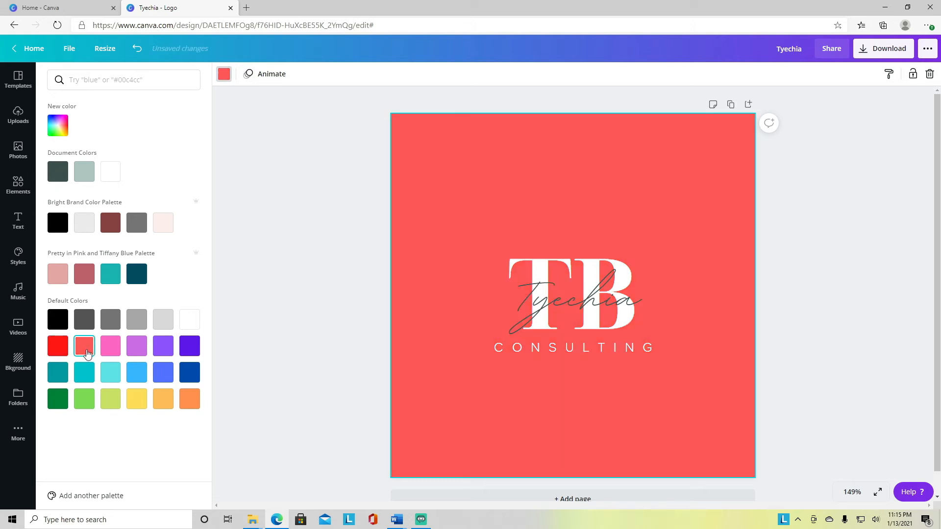
left_click(112, 352)
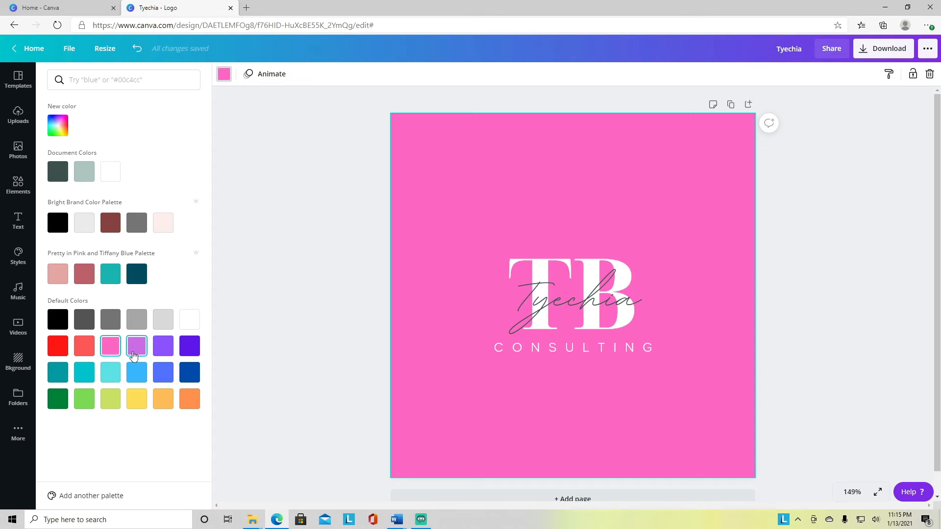
left_click(132, 353)
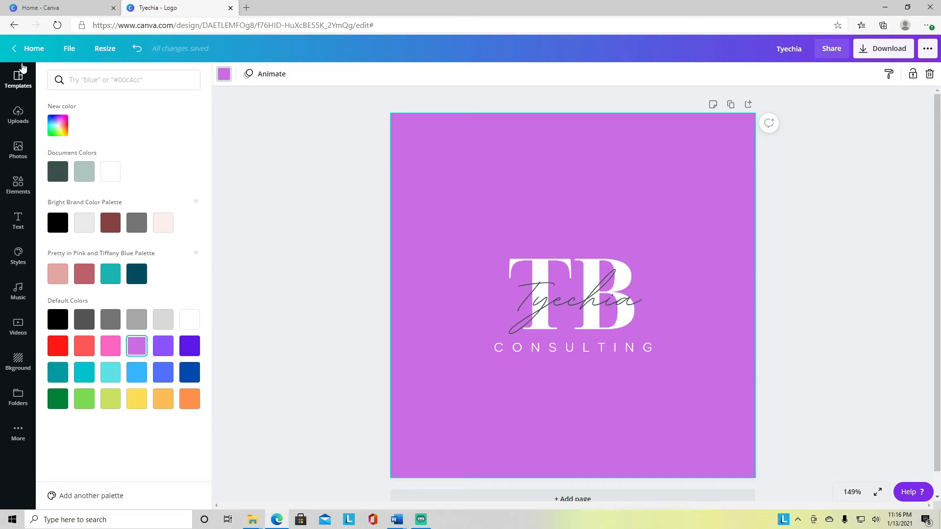
left_click(137, 52)
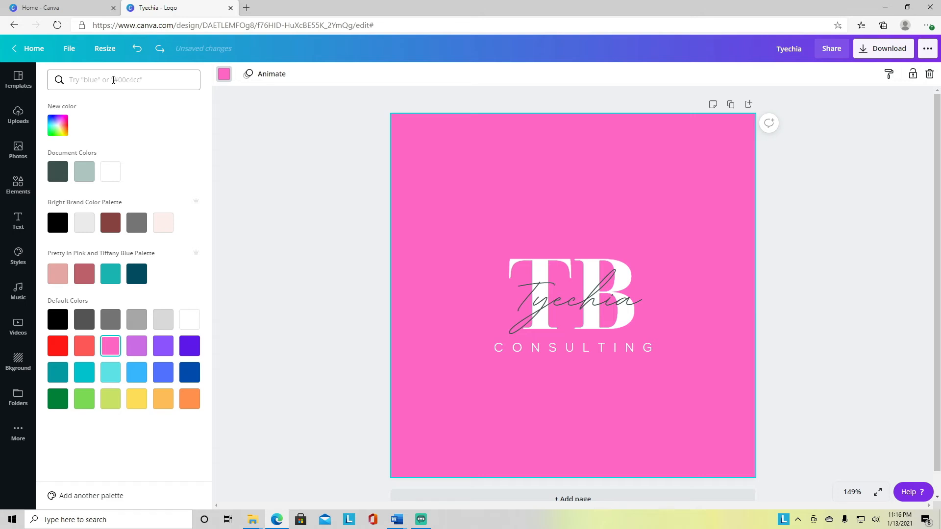
Step: Set the page background to a custom, slightly darker pink, #DD52A7
left_click(144, 80)
left_click(58, 125)
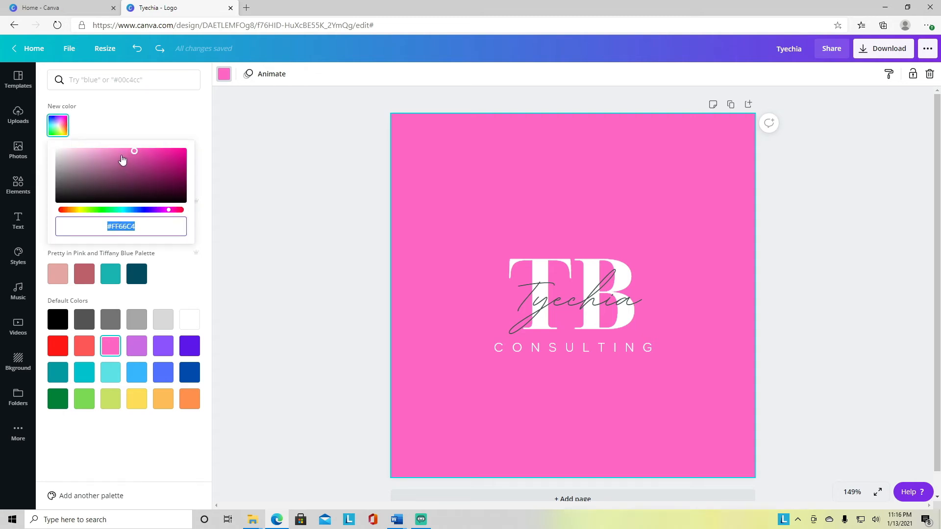
mouse_move(135, 154)
left_mouse_down()
mouse_move(110, 151)
mouse_move(139, 158)
left_mouse_up()
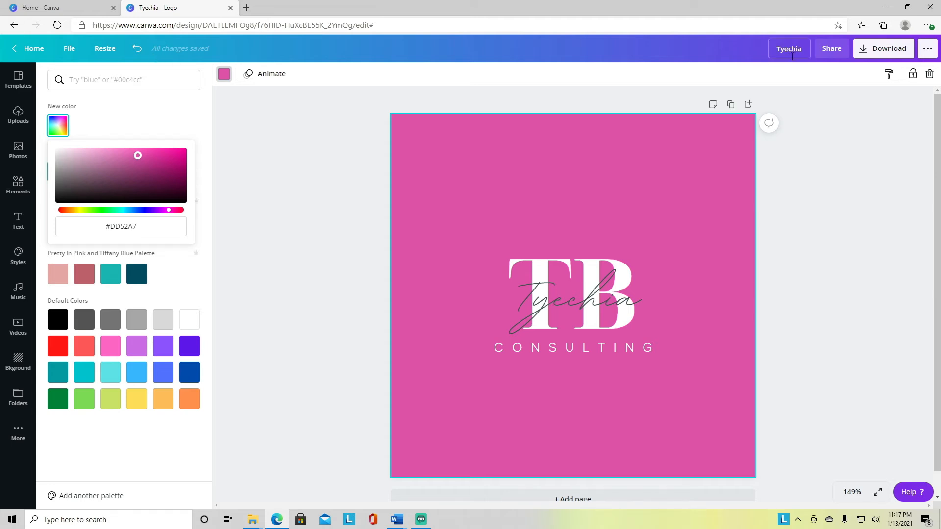
Step: Align the script name to the middle and center of the page, trying the top and bottom alignments as well
left_click(610, 298)
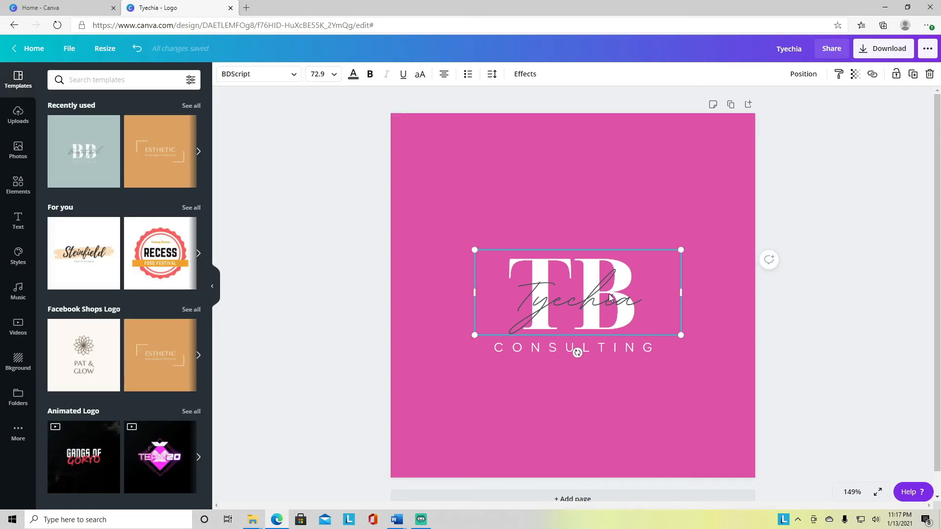
left_click(801, 76)
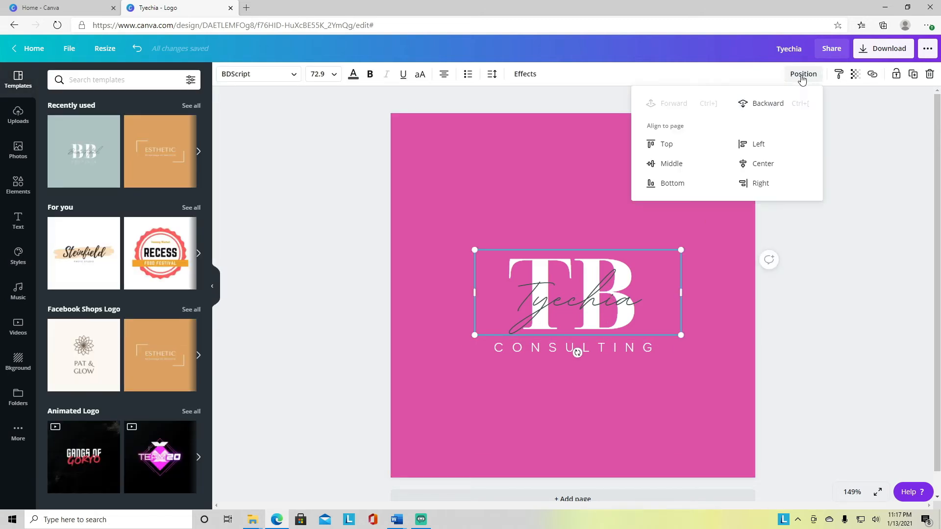
left_click(674, 150)
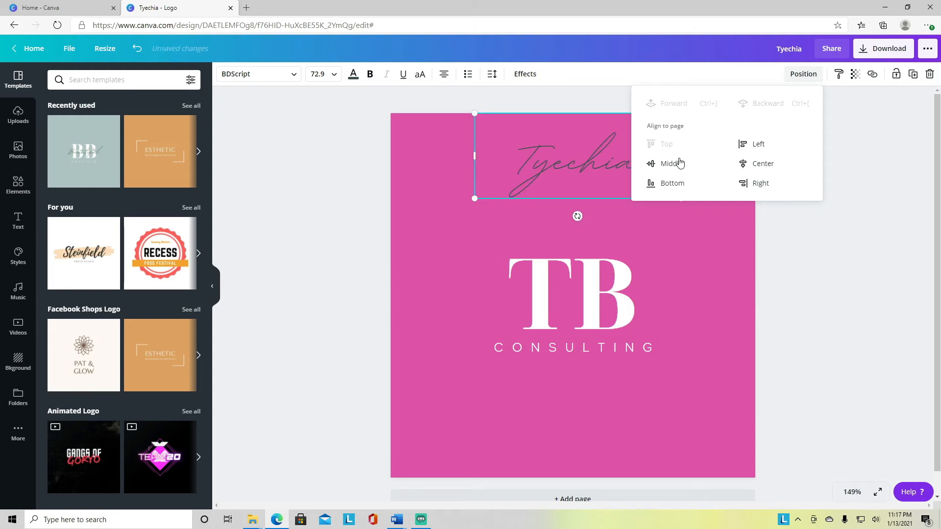
left_click(680, 164)
left_click(681, 184)
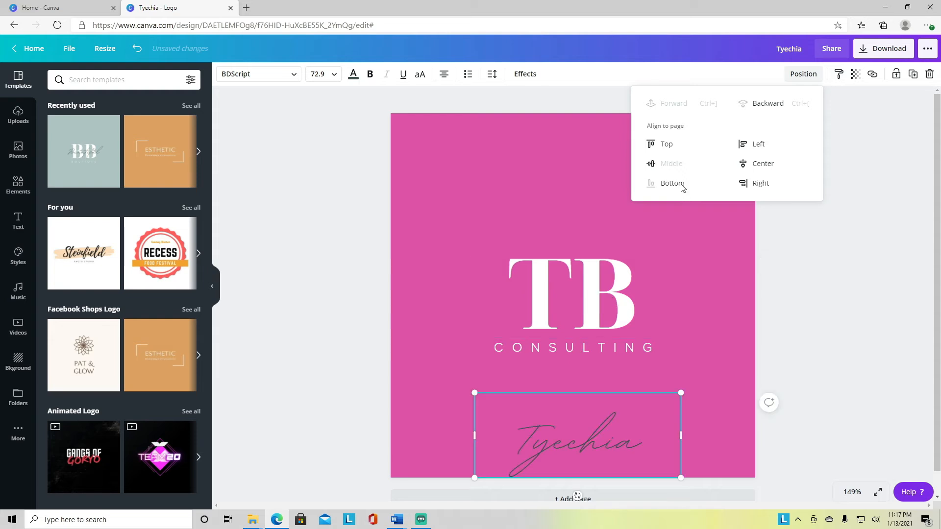
left_click(681, 169)
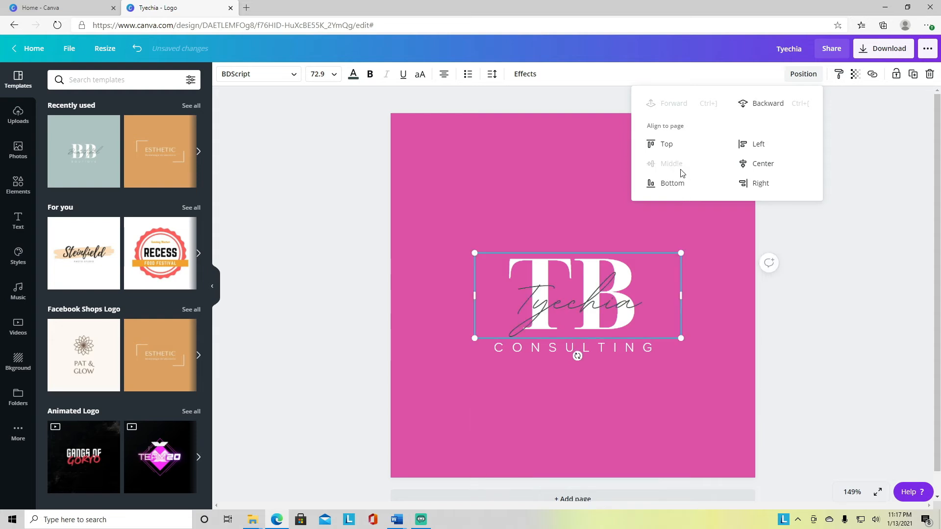
left_click(759, 170)
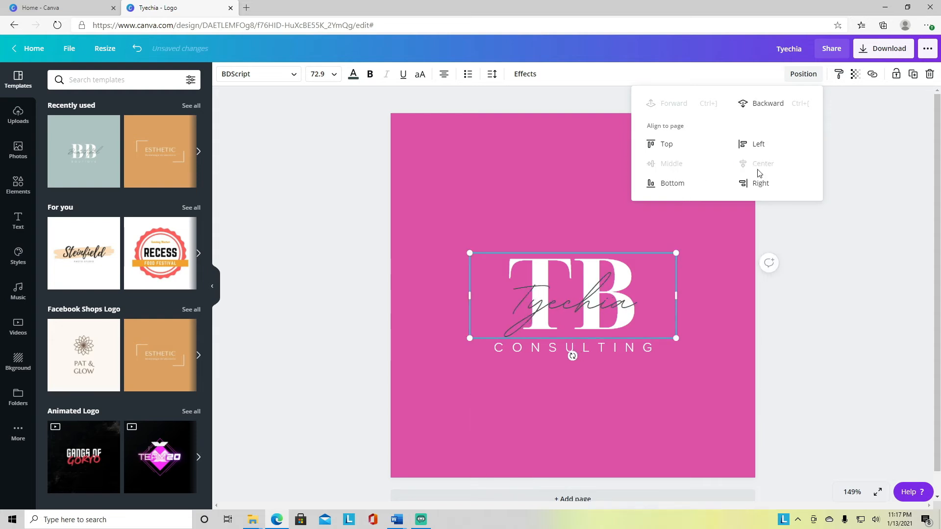
left_click(676, 143)
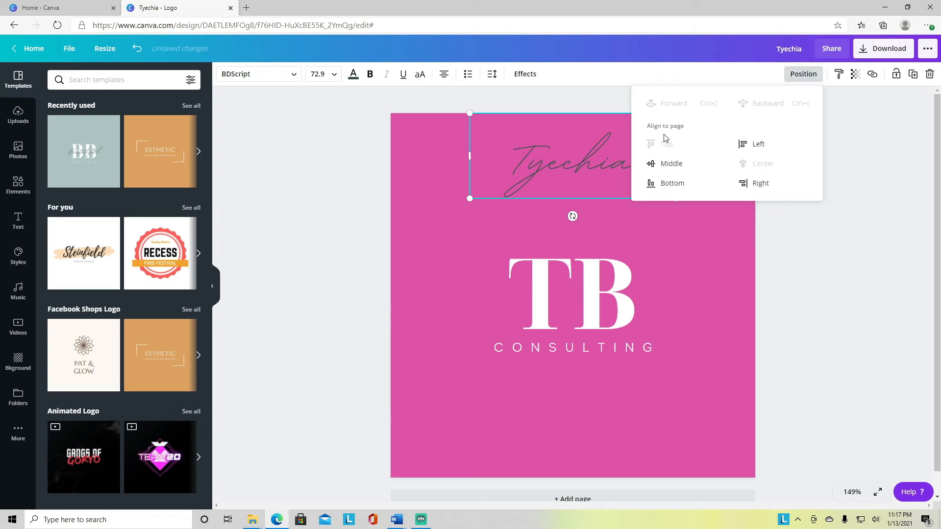
left_click(134, 48)
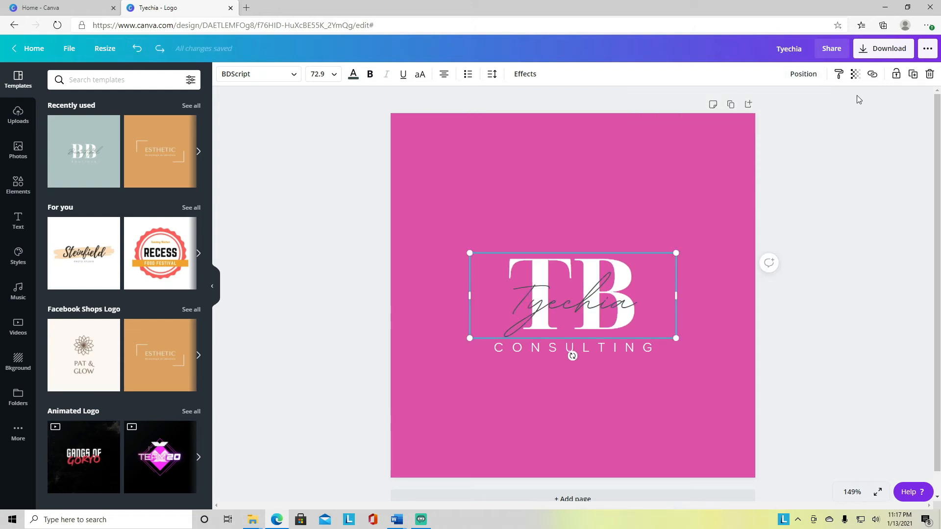
Step: Set the script name's transparency to 75, and view its link options without adding a link
left_click(855, 74)
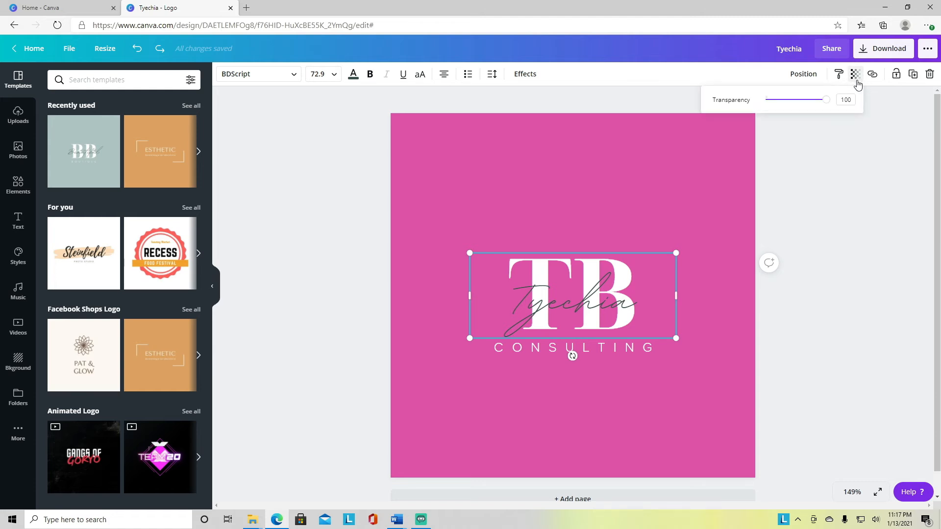
mouse_move(827, 102)
left_mouse_down()
mouse_move(767, 104)
mouse_move(813, 113)
left_mouse_up()
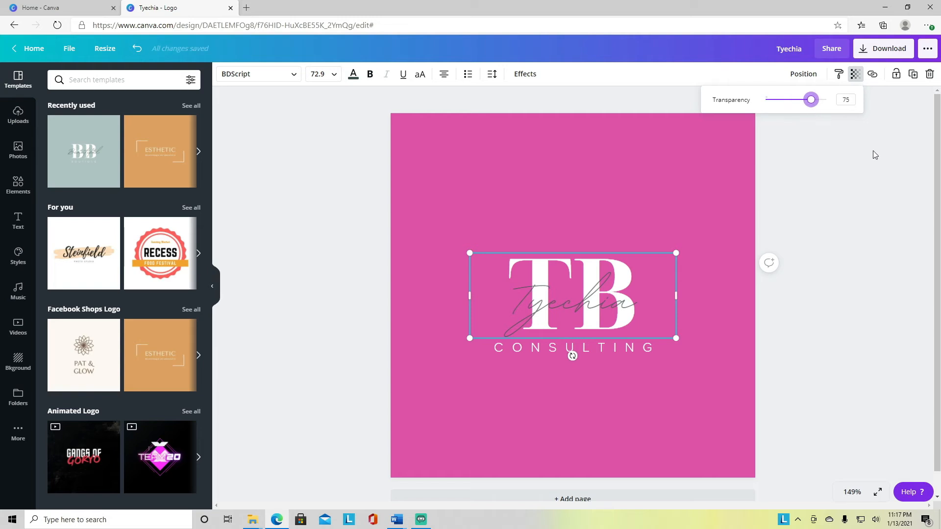
left_click(877, 78)
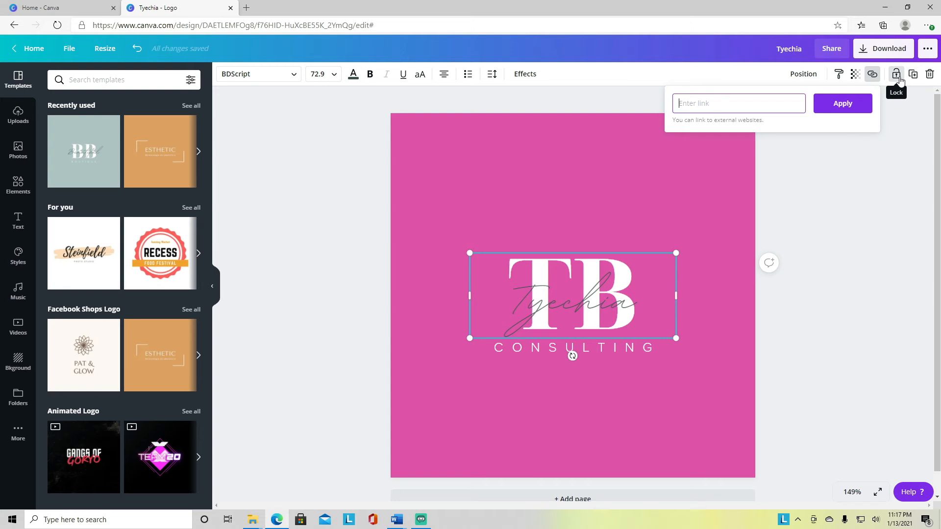
left_click(870, 154)
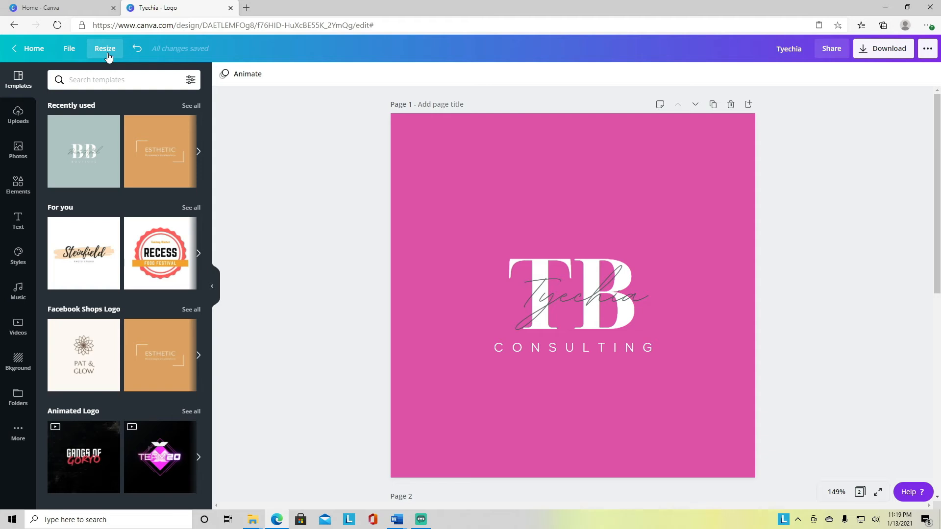
Step: Examine the custom, recent and preset sizes available for resizing the logo design
left_click(106, 49)
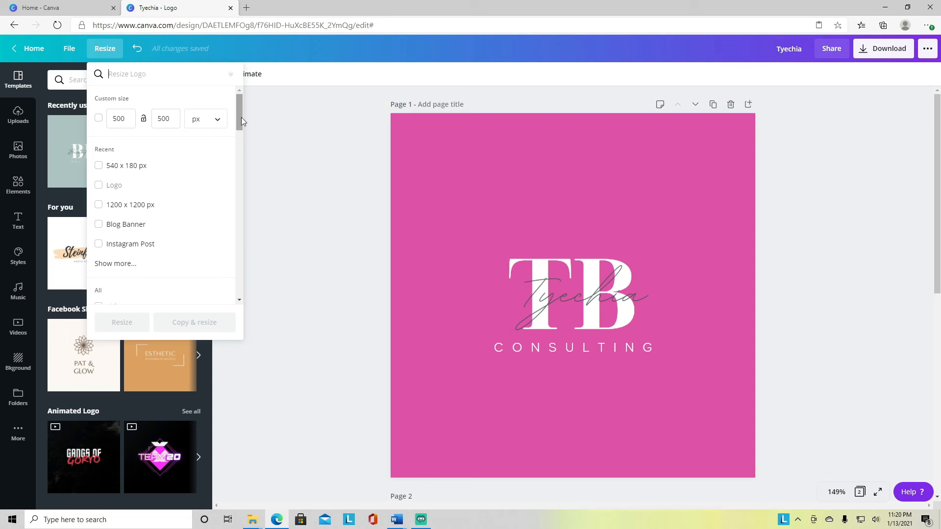
left_click_drag(241, 116, 241, 127)
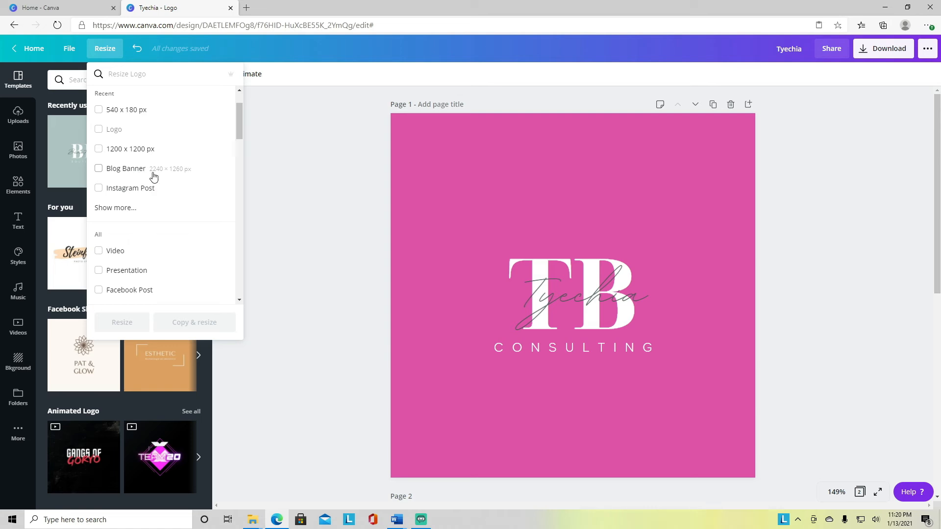
left_click_drag(239, 129, 240, 118)
left_click(123, 122)
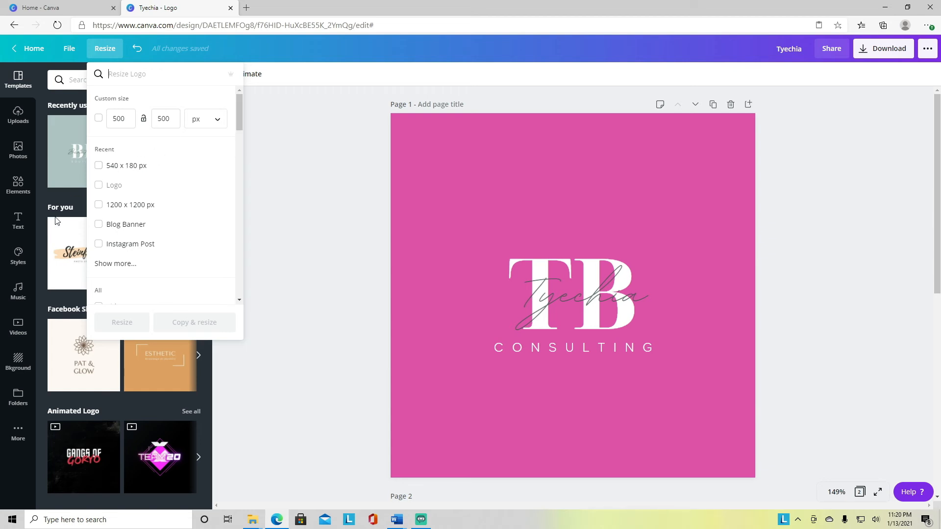
mouse_move(240, 142)
left_mouse_down()
mouse_move(238, 155)
mouse_move(239, 147)
left_mouse_up()
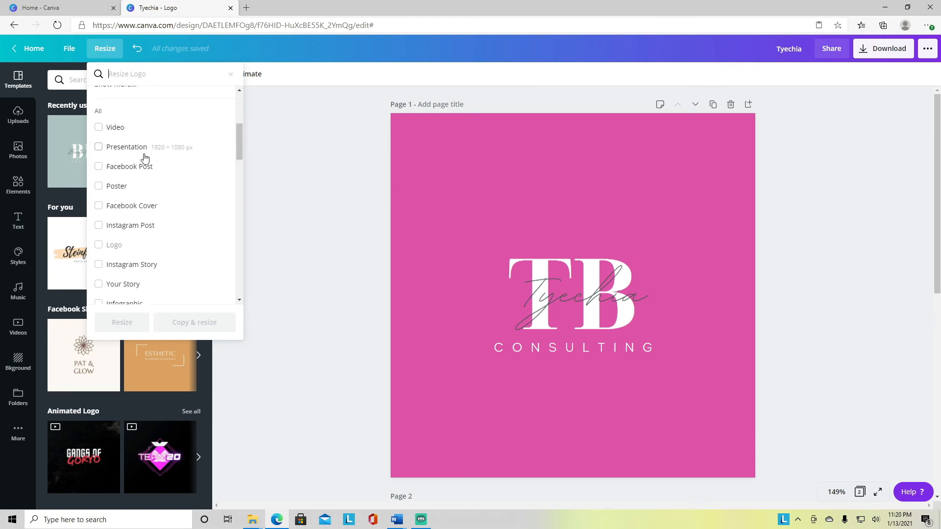
scroll(240, 157, "down", 2)
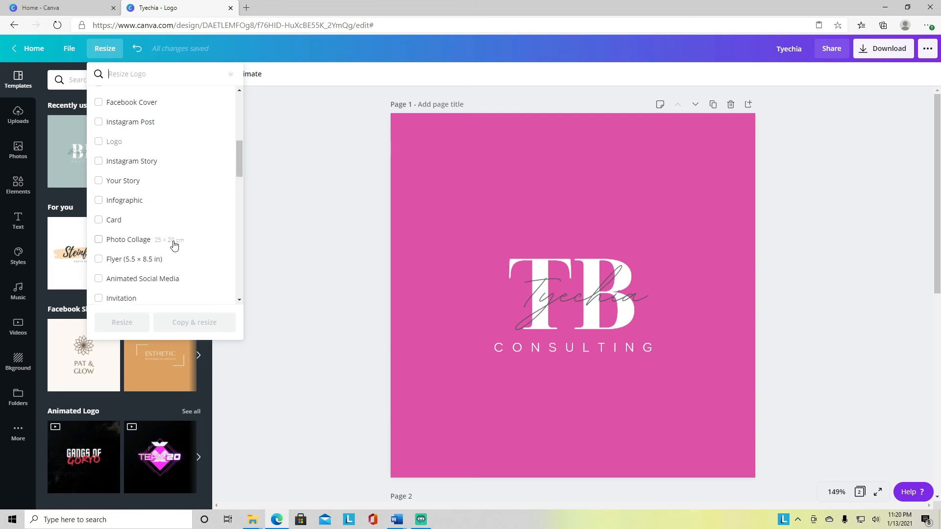
left_click_drag(237, 168, 240, 249)
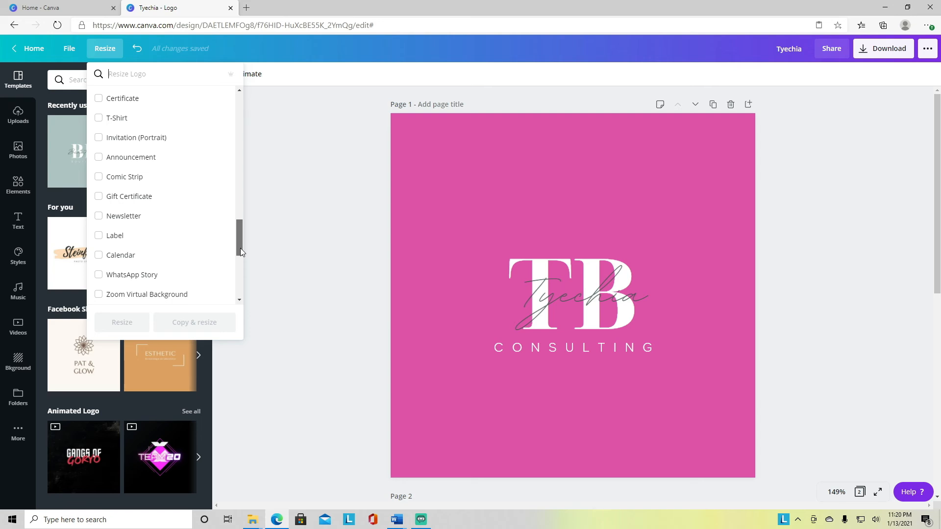
left_click_drag(240, 248, 236, 112)
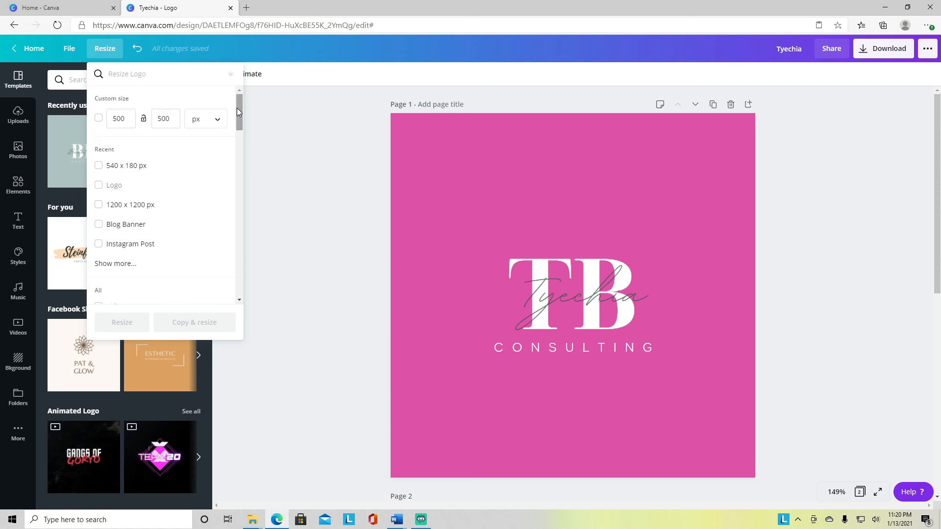
Step: Open the download settings and examine the available file types, keeping PNG selected
left_click(863, 55)
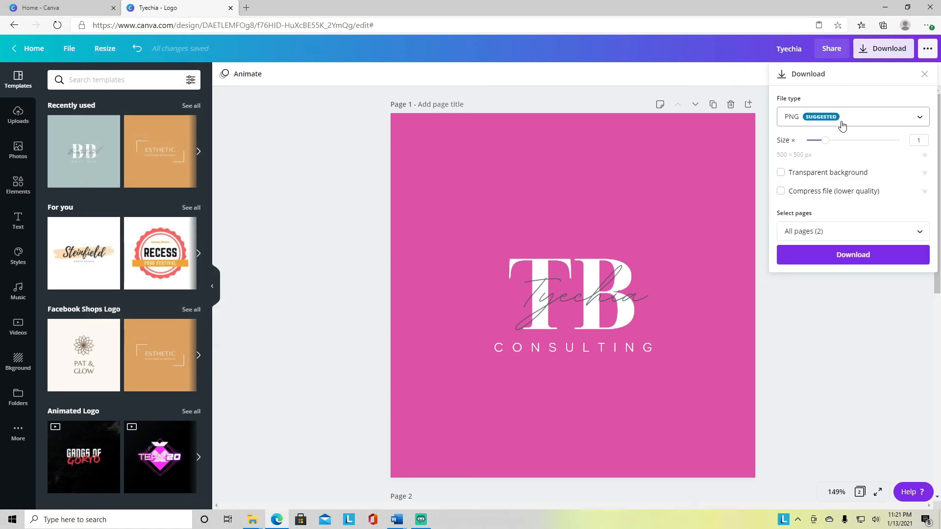
left_click(919, 122)
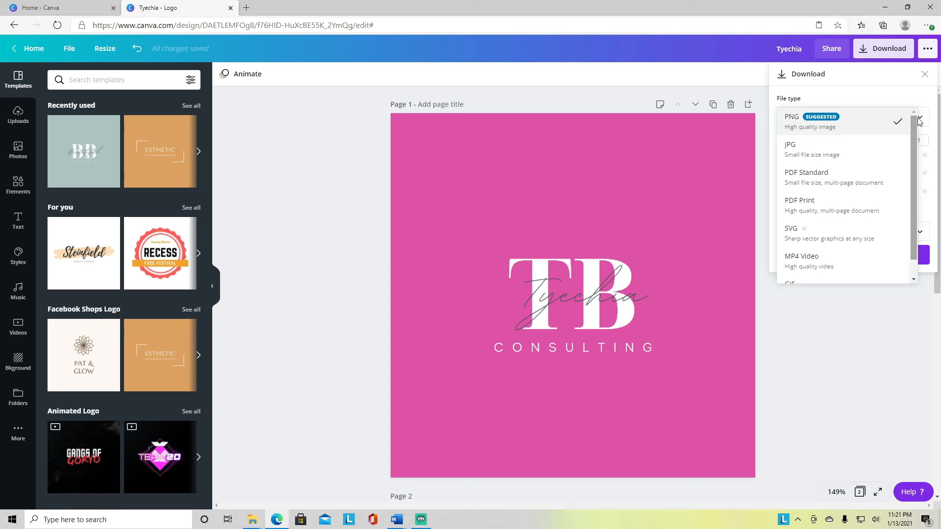
scroll(914, 139, "down", 1)
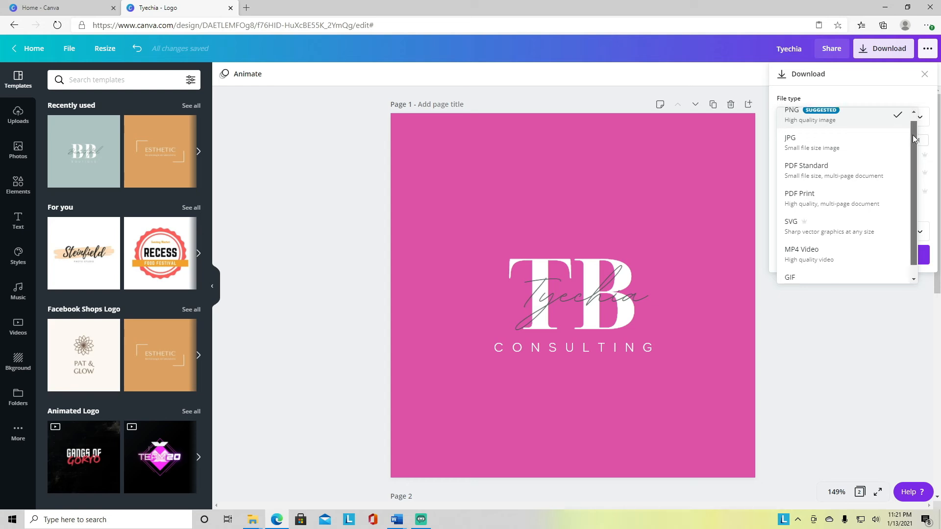
scroll(914, 143, "down", 1)
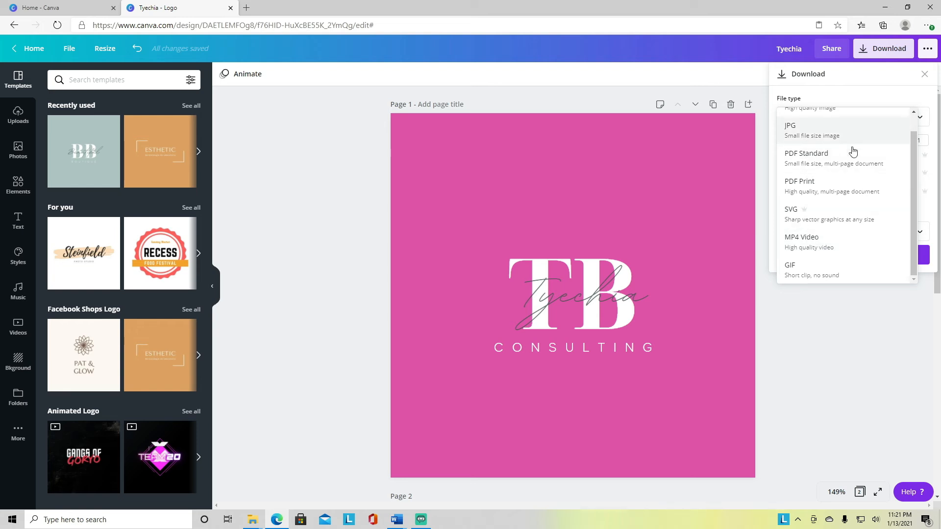
left_click_drag(912, 179, 912, 137)
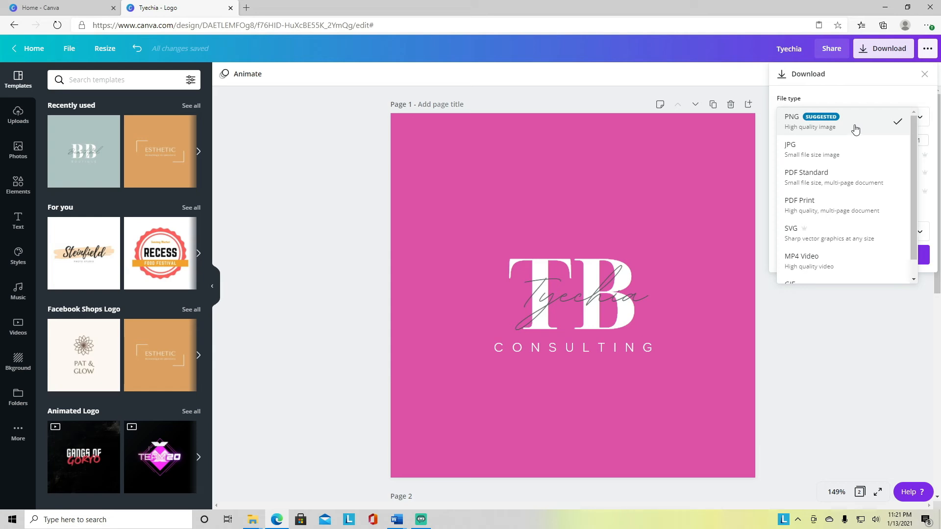
scroll(845, 189, "down", 1)
left_click(837, 300)
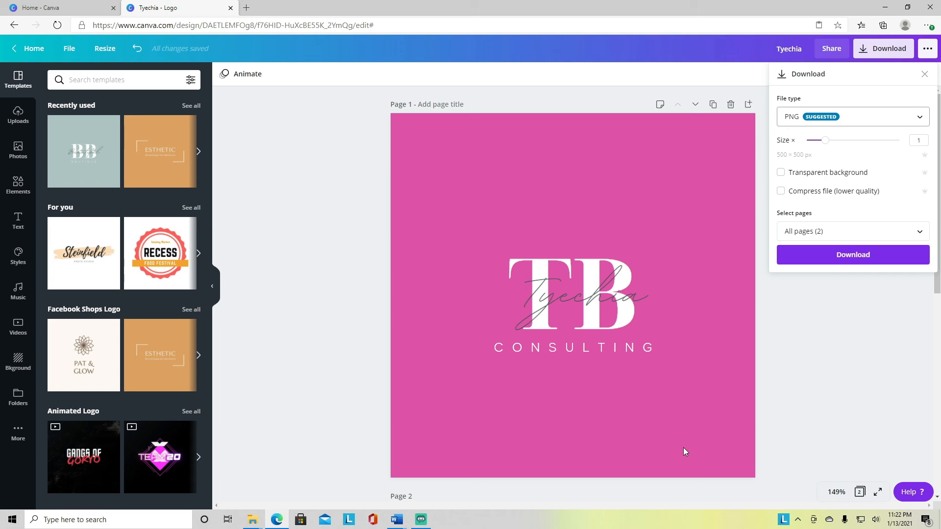
Step: Download all pages as PNG with a transparent background, and dismiss the business card printing offer
left_click(780, 172)
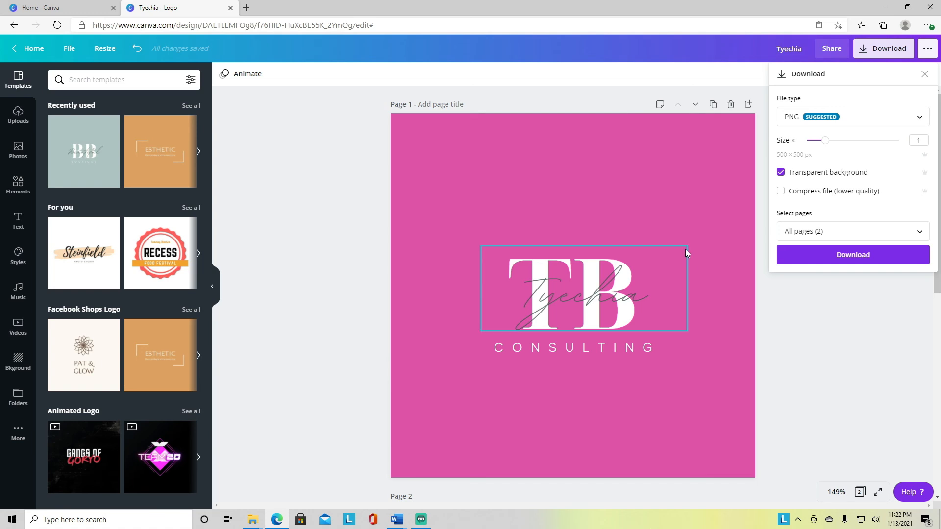
left_click(800, 257)
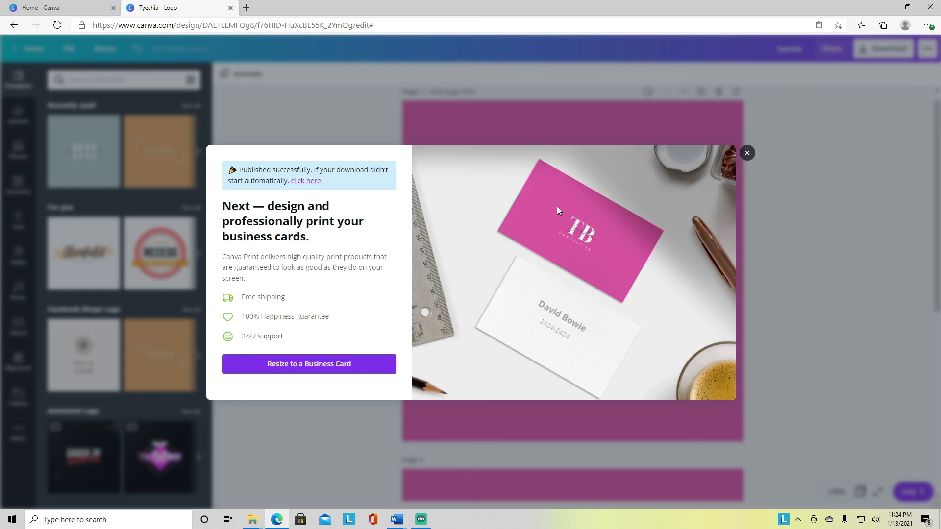
left_click(747, 153)
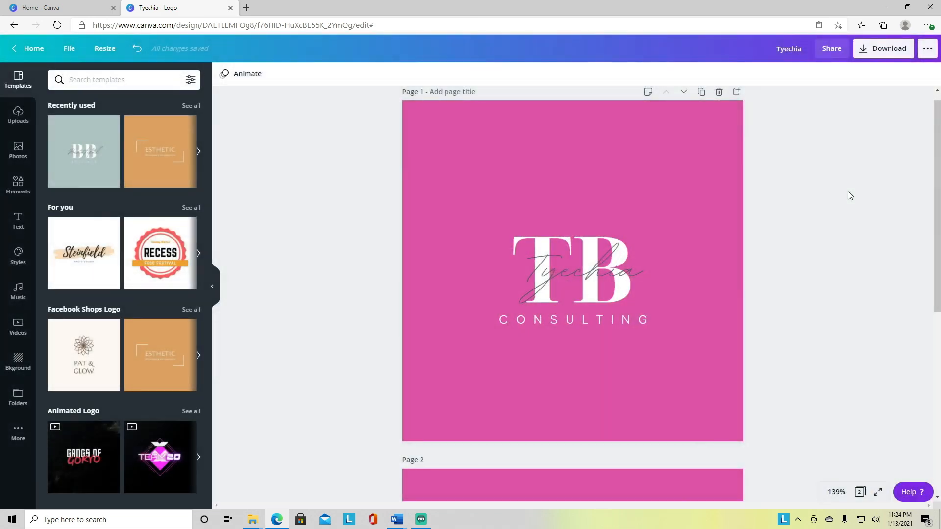